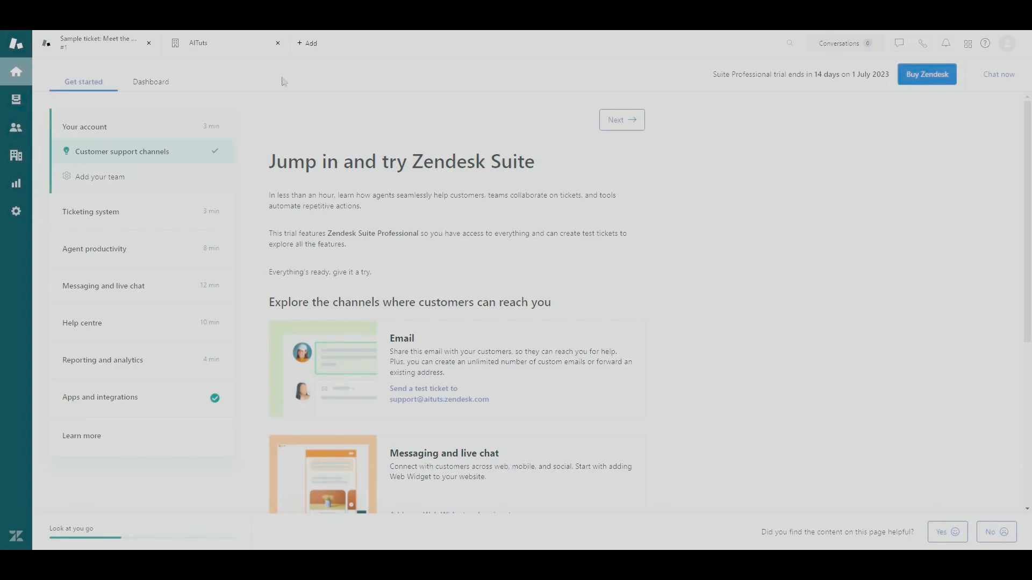
- Look over the ticket dashboard, return to the Get started guide and review the available customer support channels
left_click(144, 83)
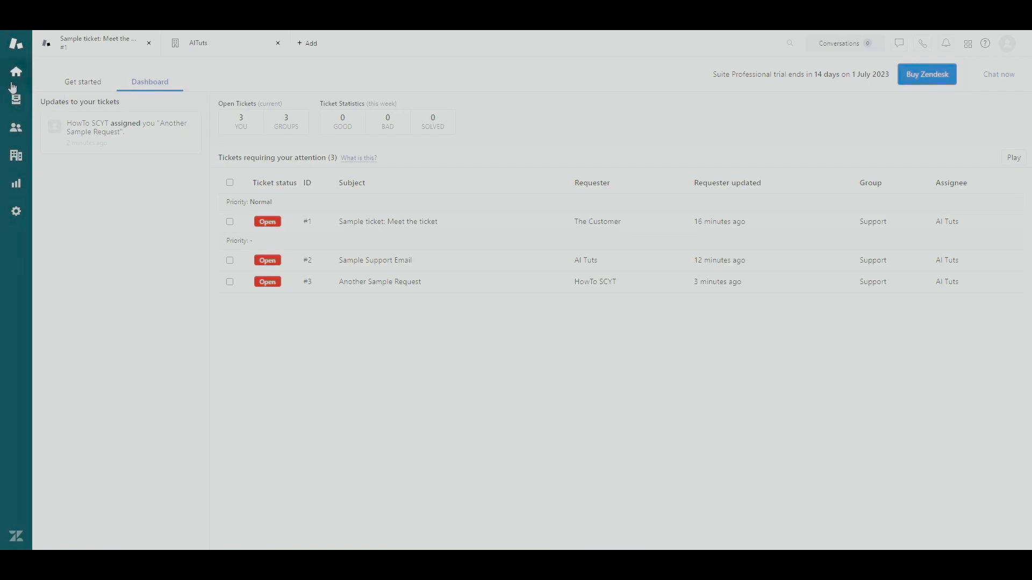
left_click(18, 78)
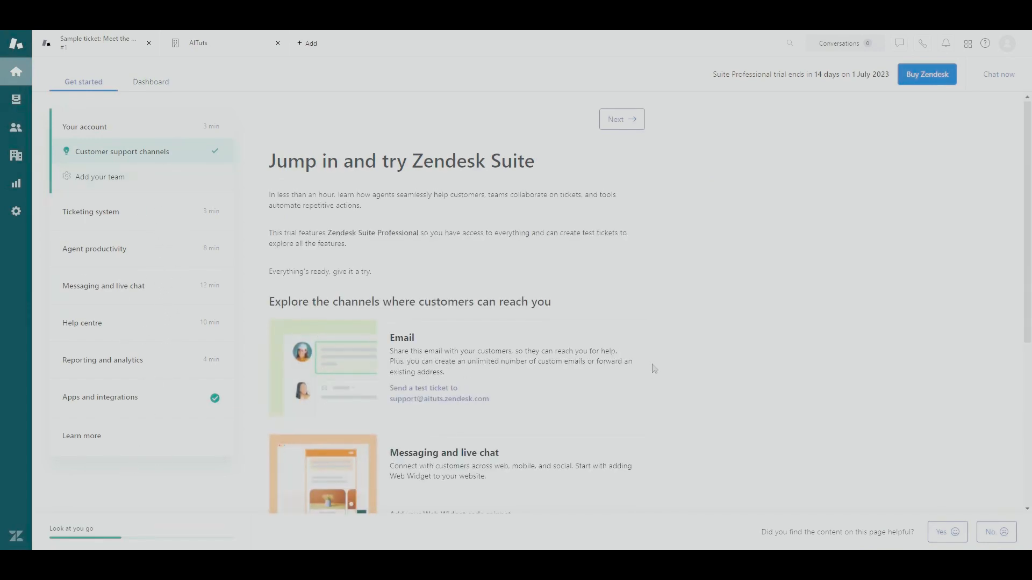
scroll(654, 369, "down", 4)
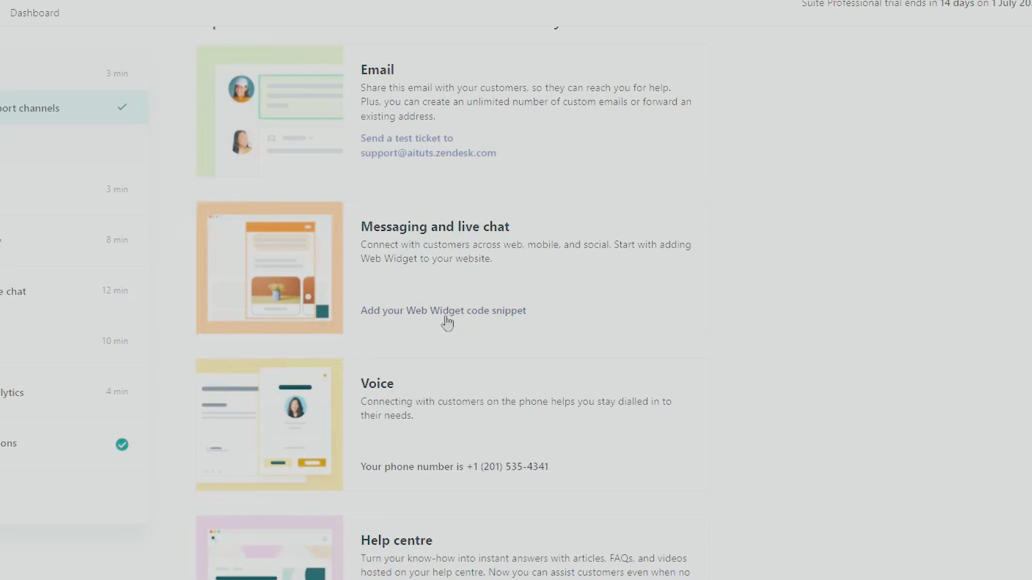
- Open the guide for adding Zendesk to a website and advance to the Embed Web Widget code snippet
left_click(410, 315)
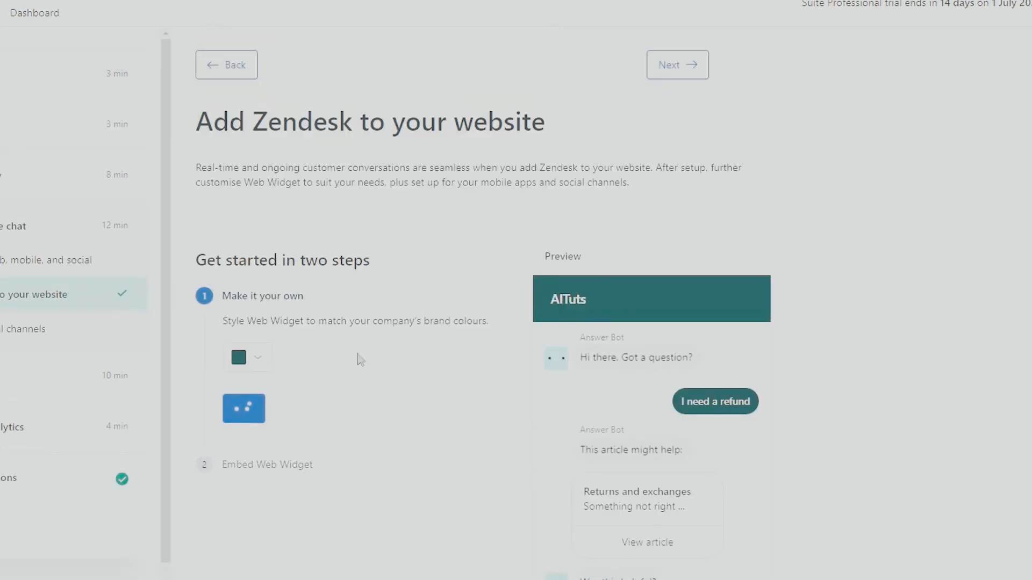
scroll(364, 440, "down", 1)
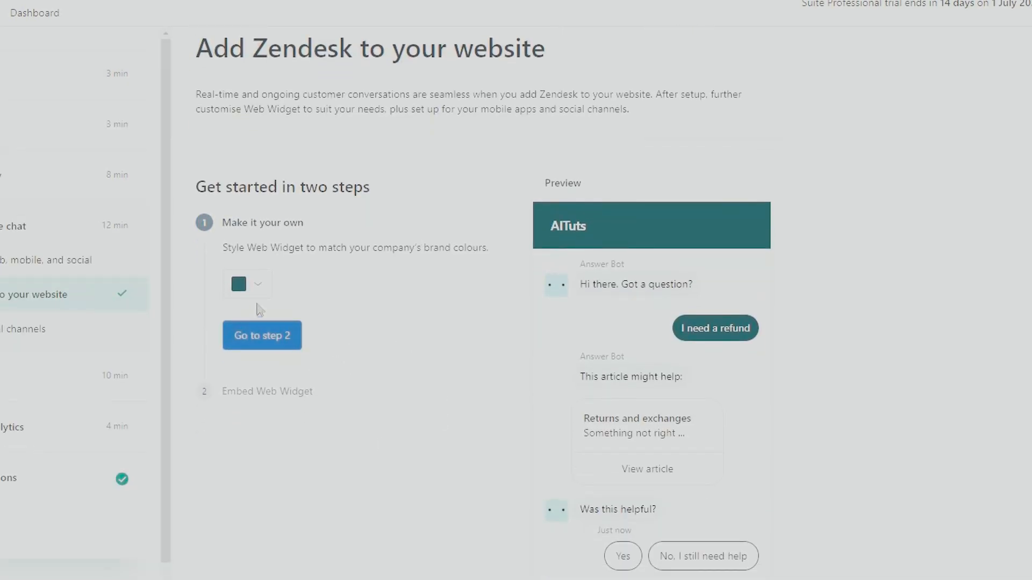
left_click(288, 339)
scroll(258, 320, "down", 1)
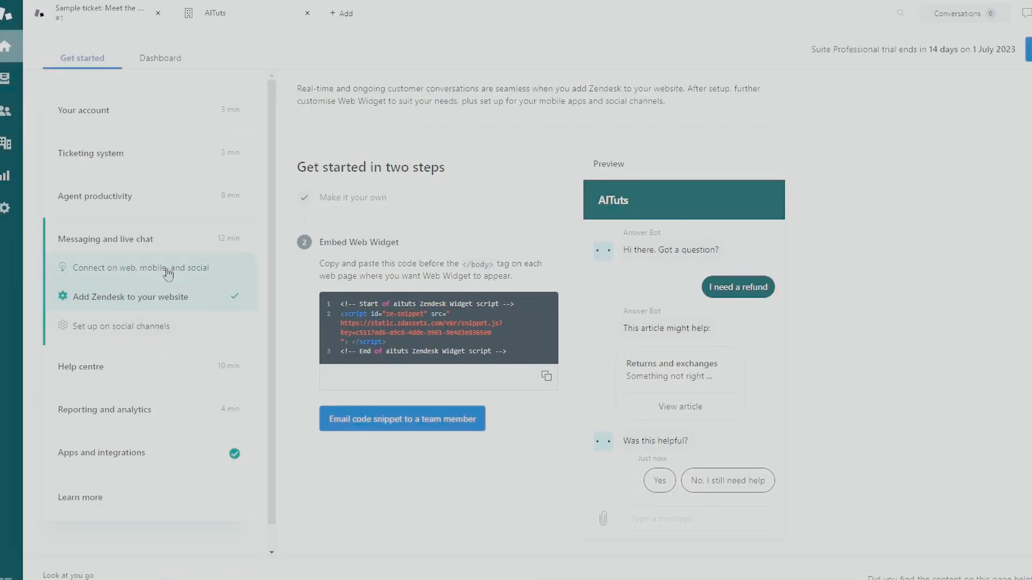
- Review the onboarding pages on social channels, learning about tickets and agent productivity
left_click(130, 330)
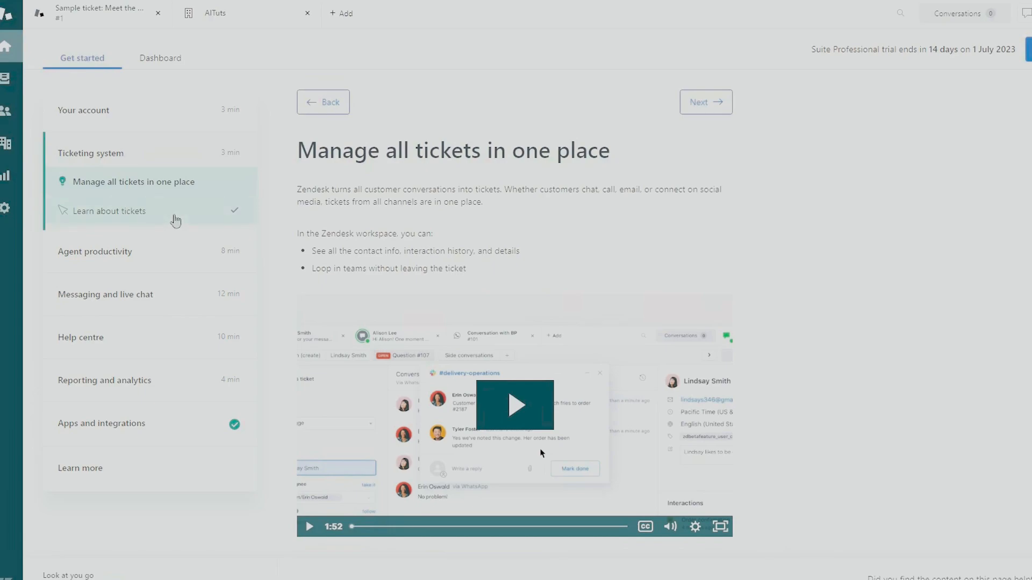
left_click(173, 216)
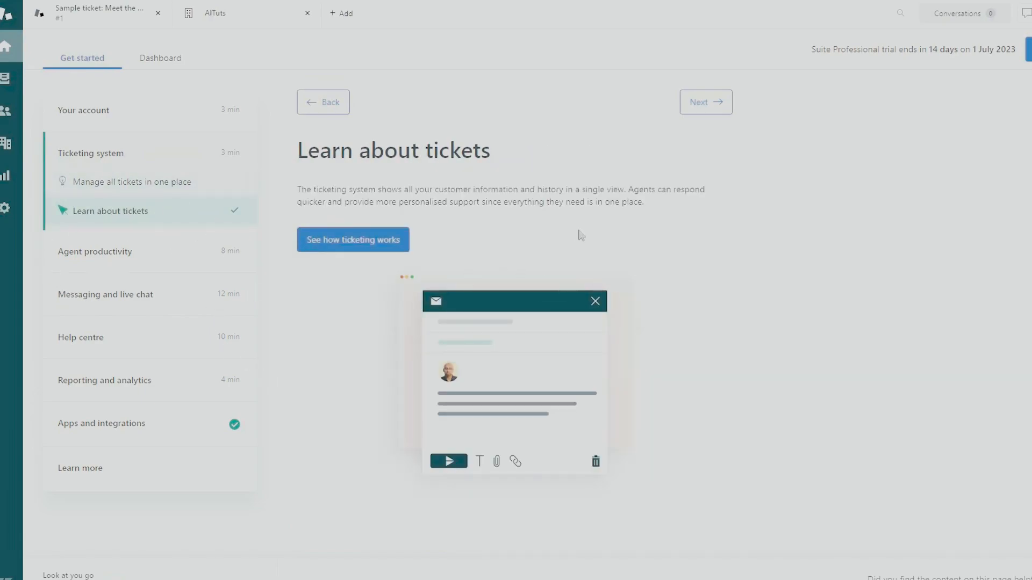
left_click(144, 253)
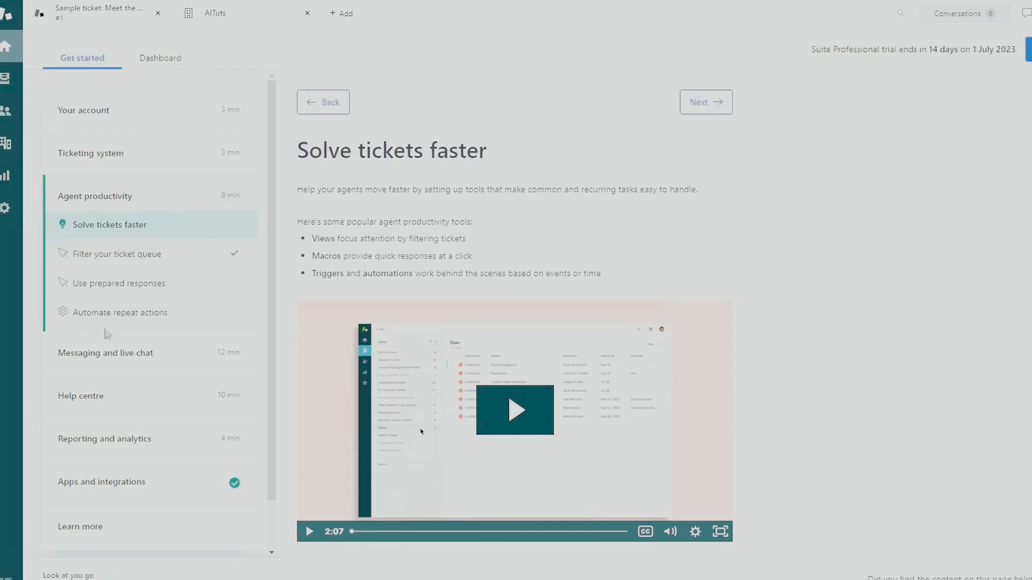
- Review the Help centre onboarding pages, including help centre design and creating and publishing content
left_click(141, 396)
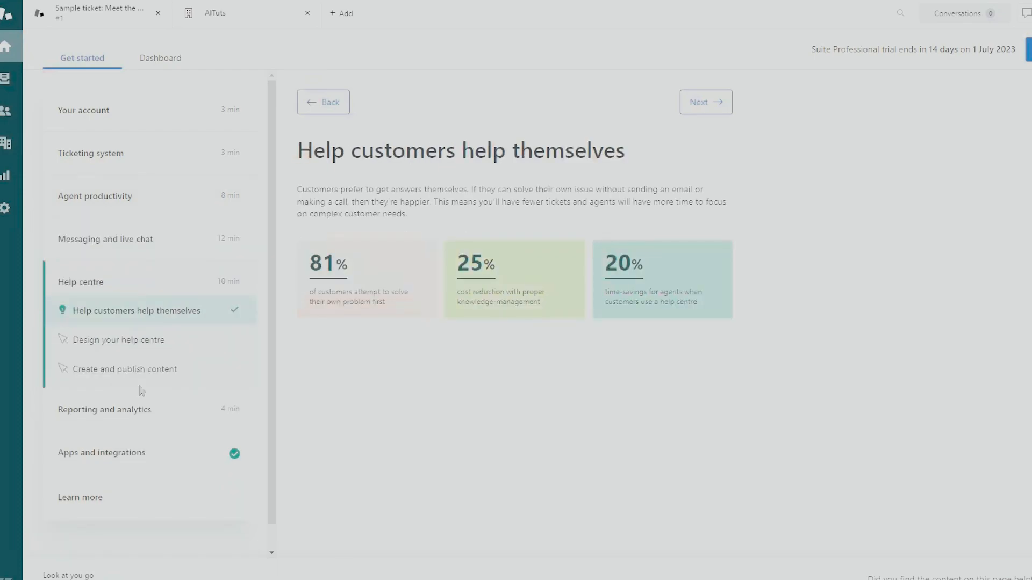
left_click(135, 339)
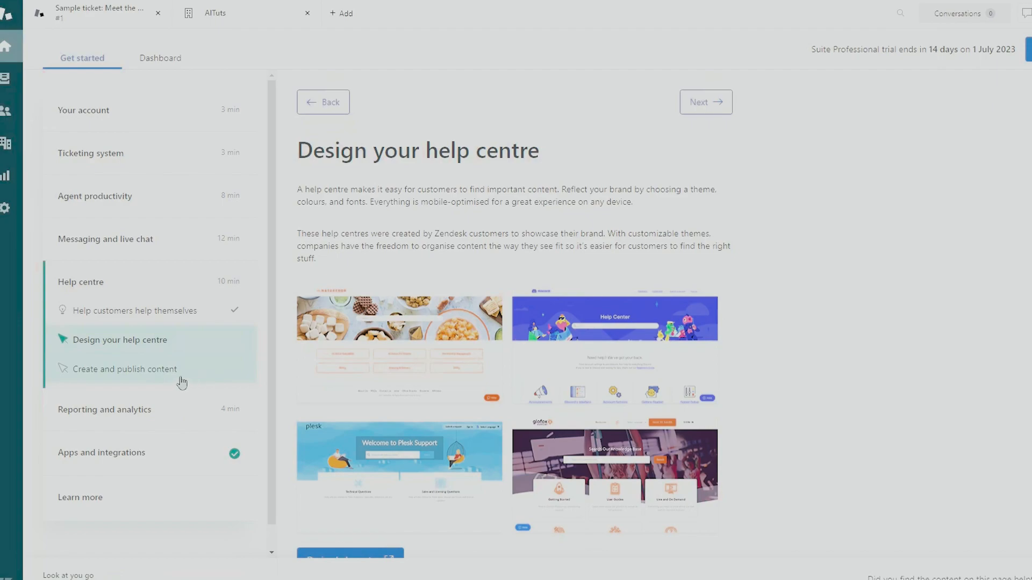
left_click(154, 383)
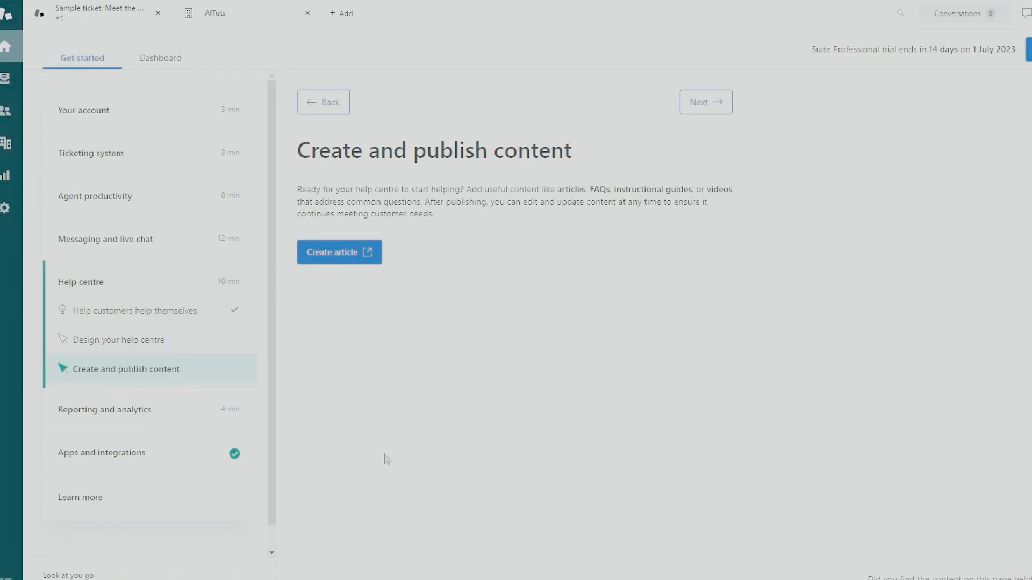
- Review the onboarding pages on reporting and analytics and on apps and integrations, including Explore the Marketplace
left_click(168, 408)
left_click(168, 384)
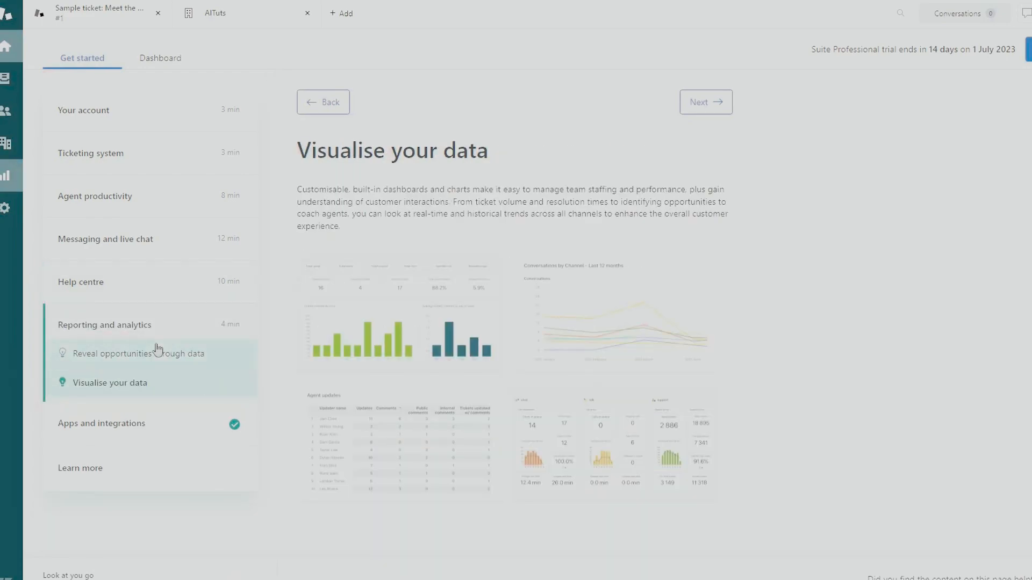
left_click(153, 353)
left_click(134, 426)
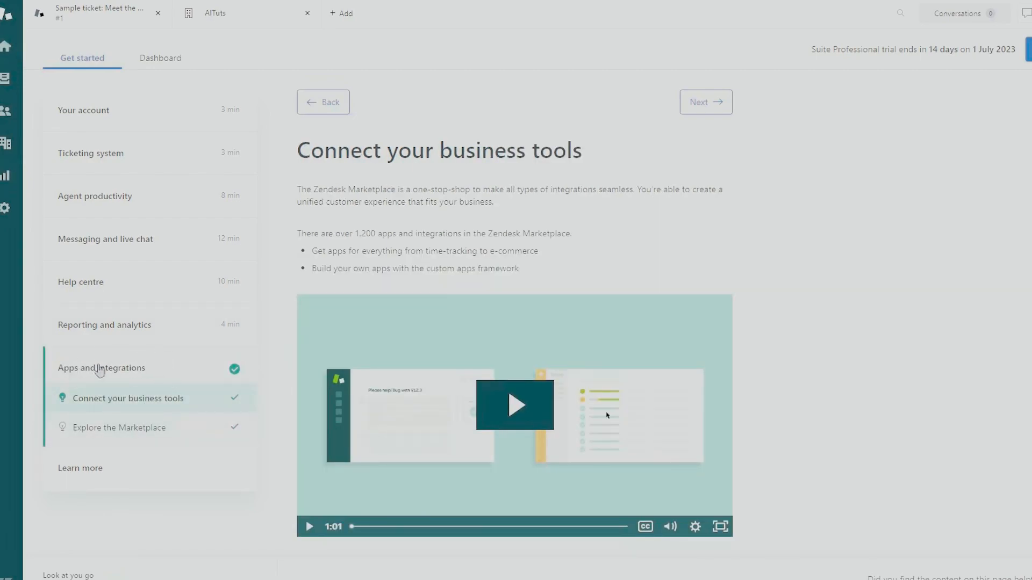
left_click(136, 430)
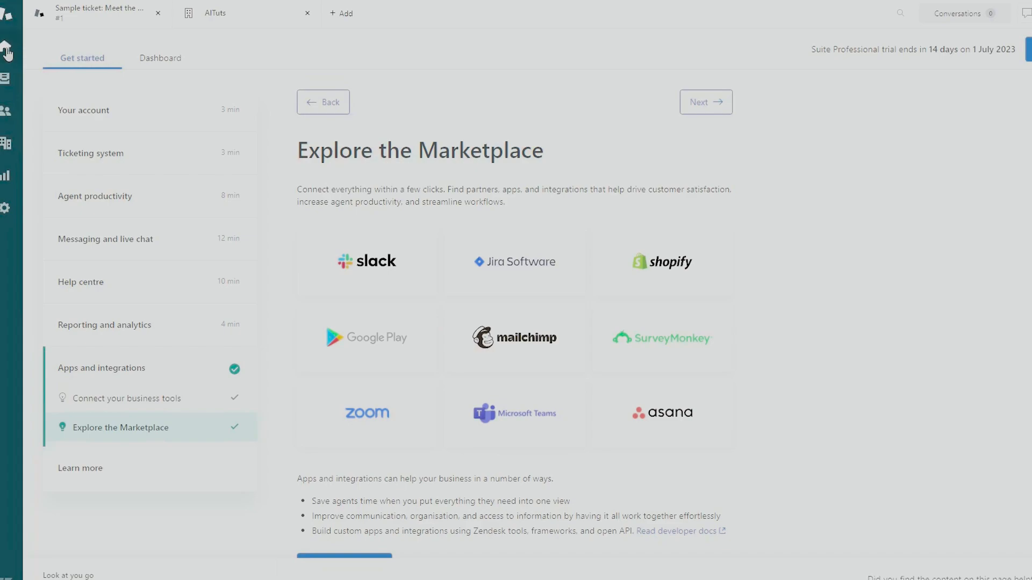
- List the open tickets assigned to your groups on the dashboard and open "Sample ticket: Meet the ticket"
left_click(168, 58)
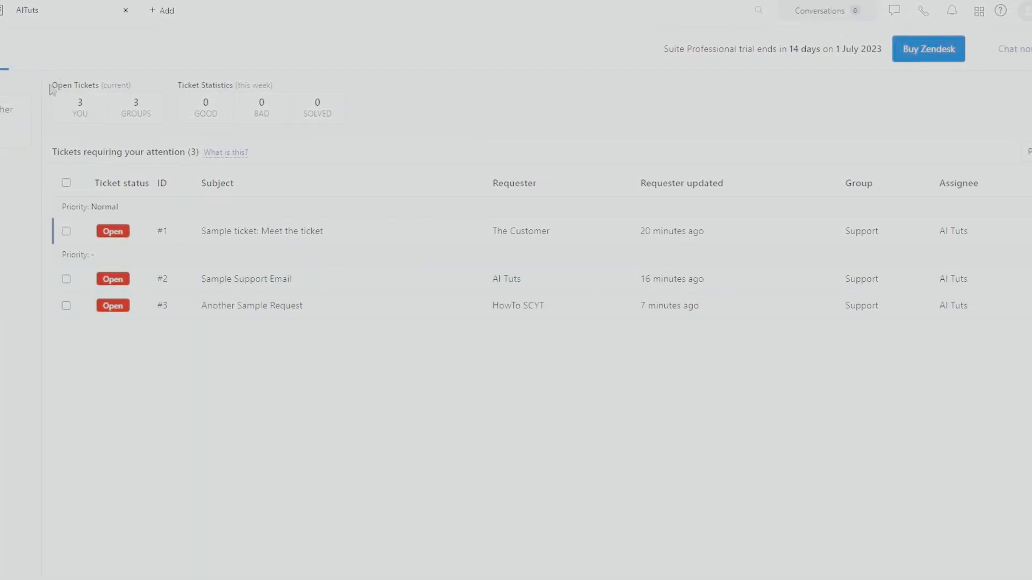
left_click_drag(55, 80, 140, 89)
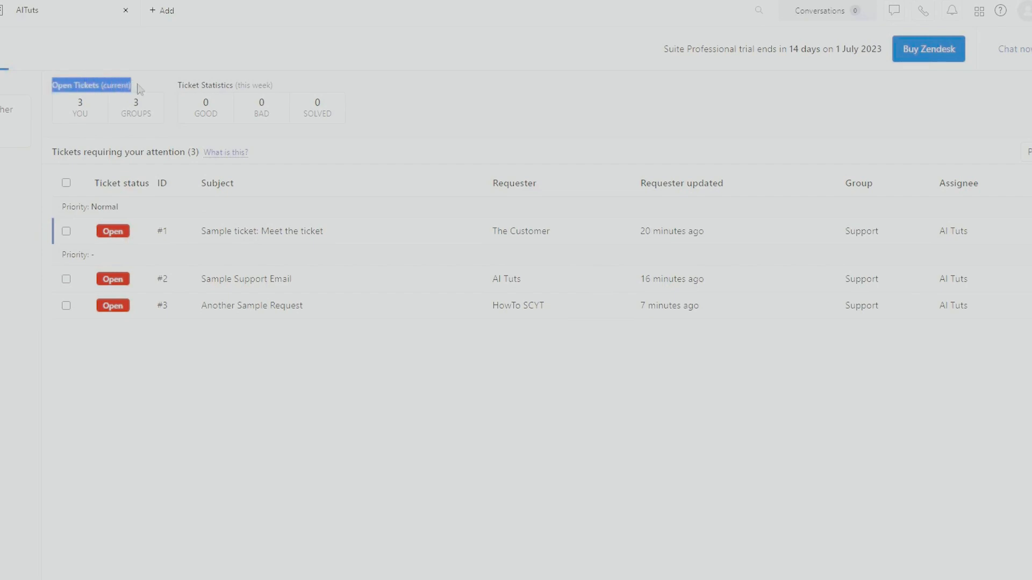
left_click(140, 113)
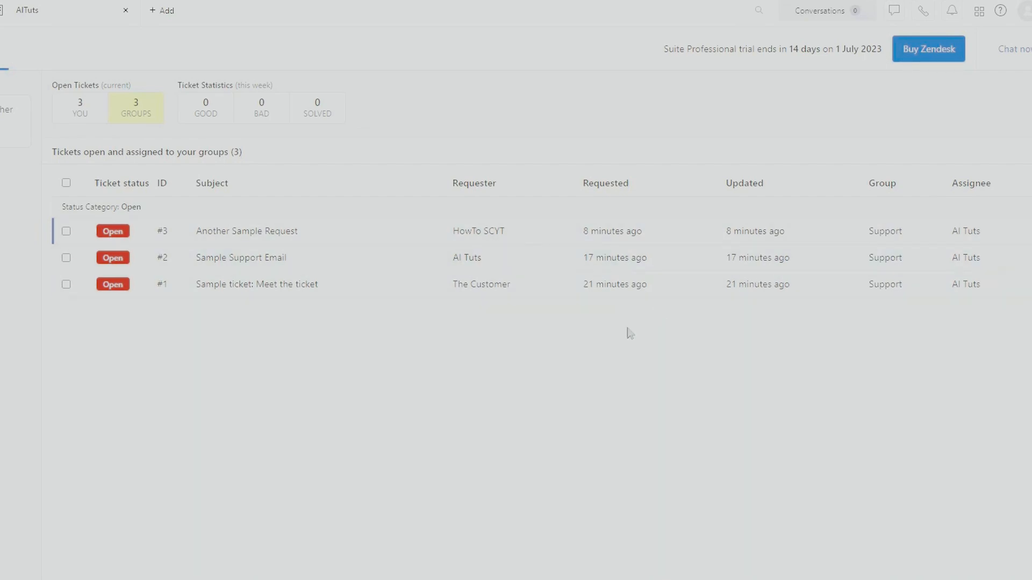
left_click(258, 293)
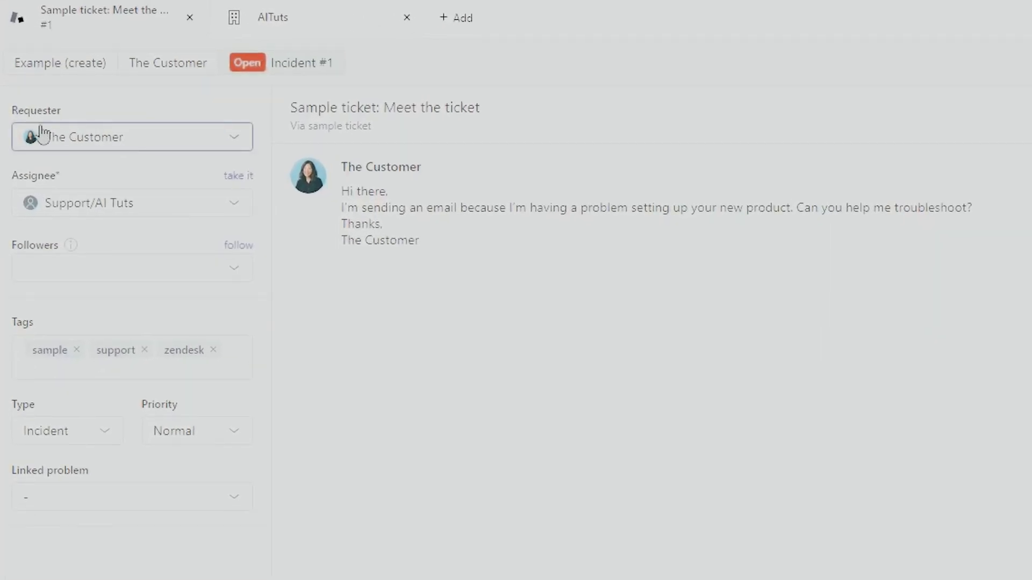
- Examine the ticket's Requester, Assignee and Followers fields, choosing AI Tuts as the assignee
left_click(176, 136)
left_click(233, 103)
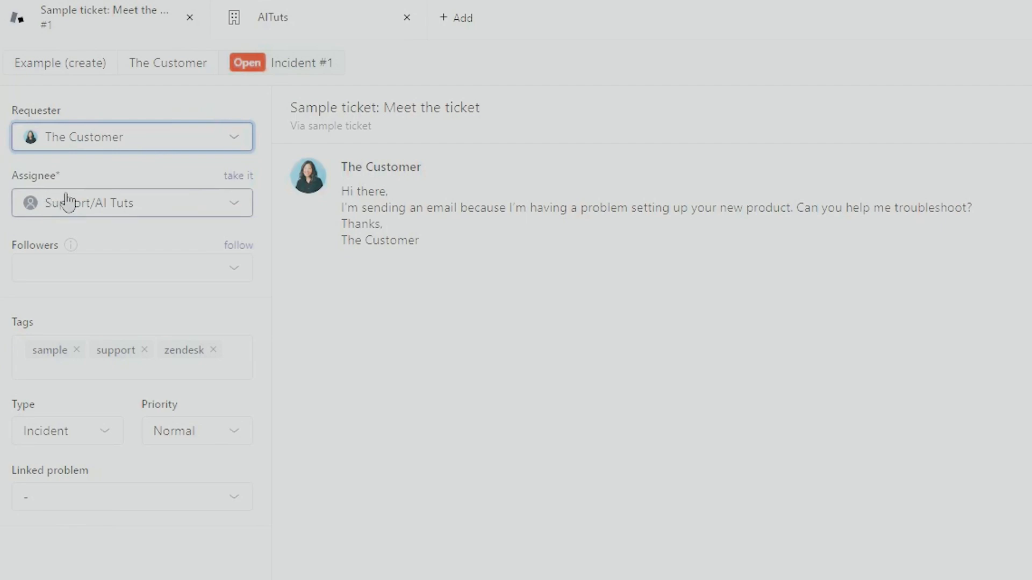
left_click(154, 203)
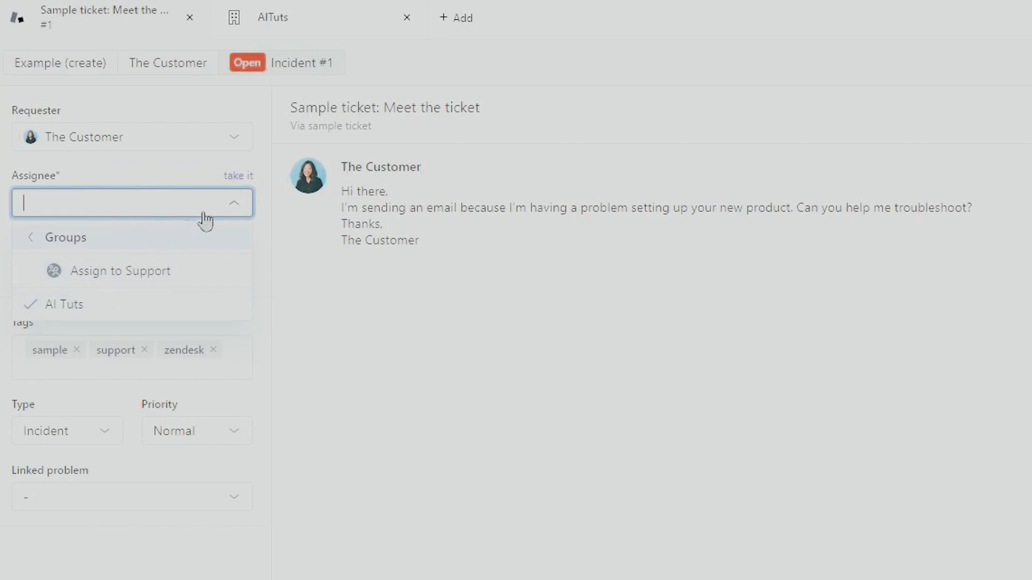
left_click(237, 177)
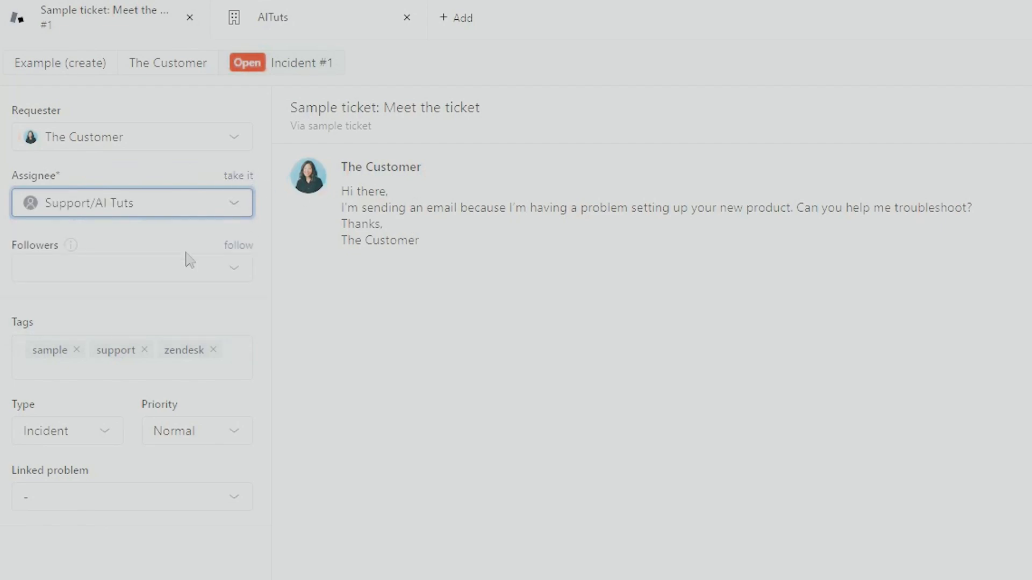
left_click(143, 206)
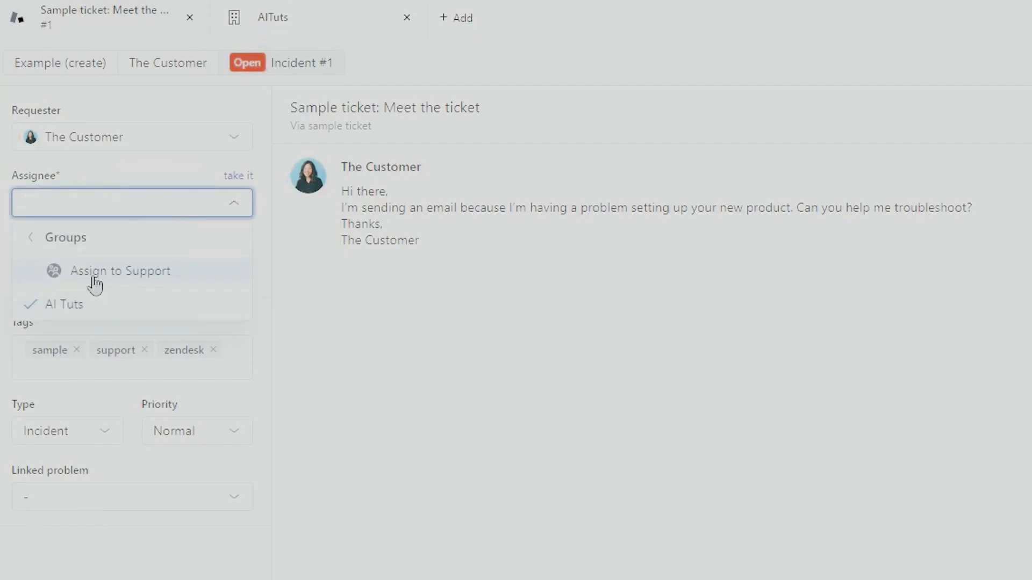
left_click(107, 305)
left_click(231, 275)
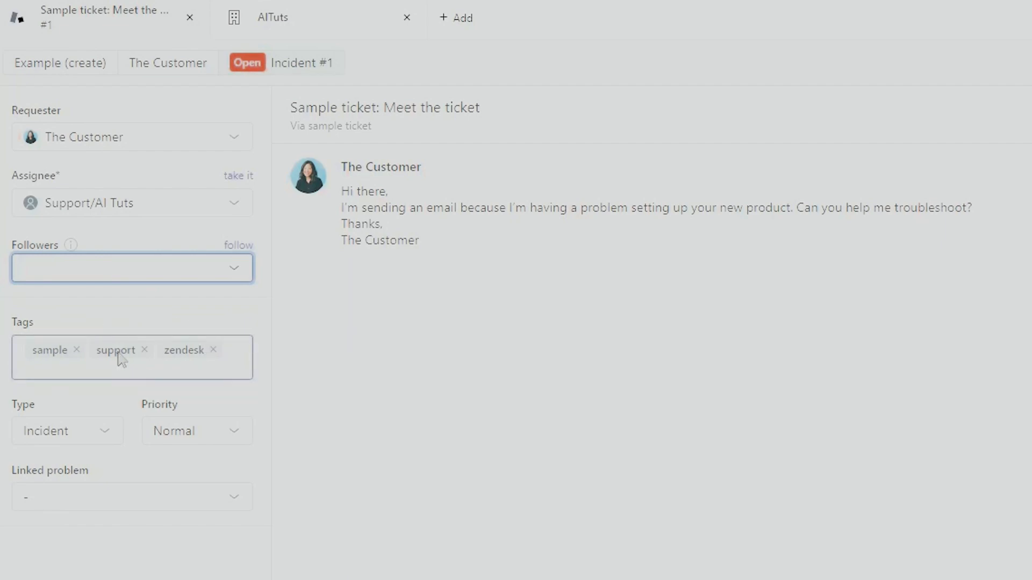
- Try the Problem type on the ticket and set it back to Incident
left_click(103, 431)
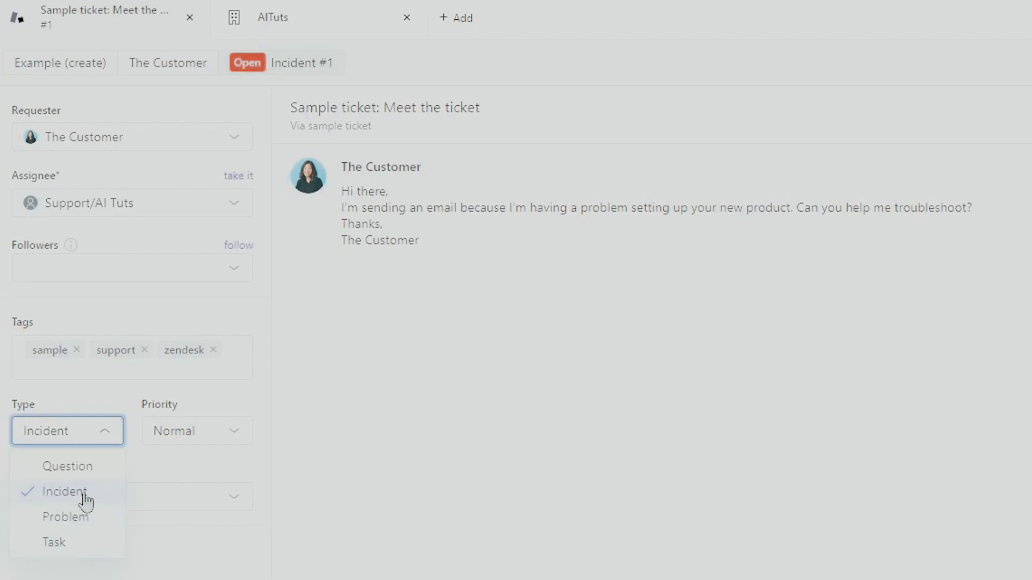
left_click(85, 526)
left_click(103, 443)
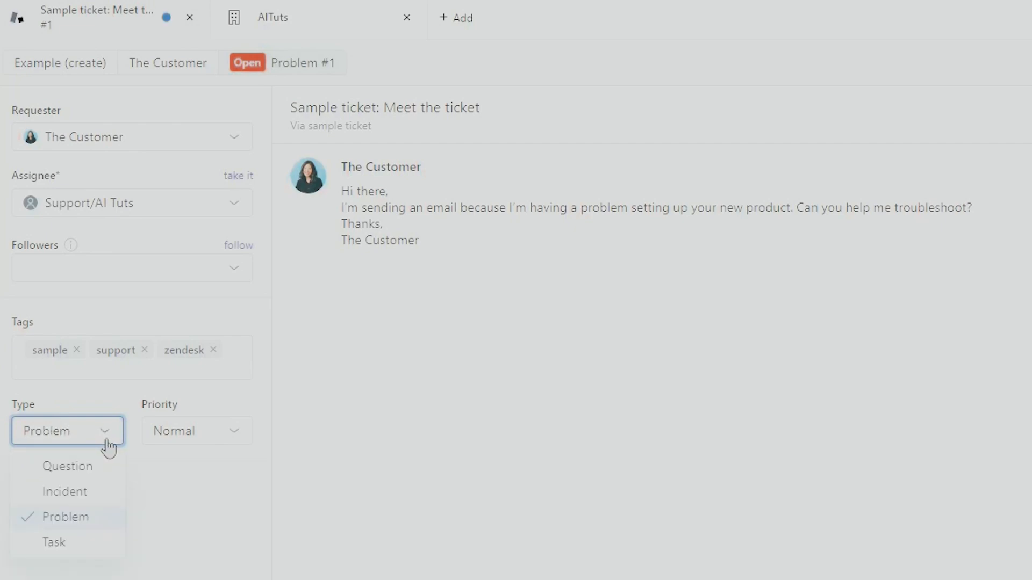
left_click(78, 490)
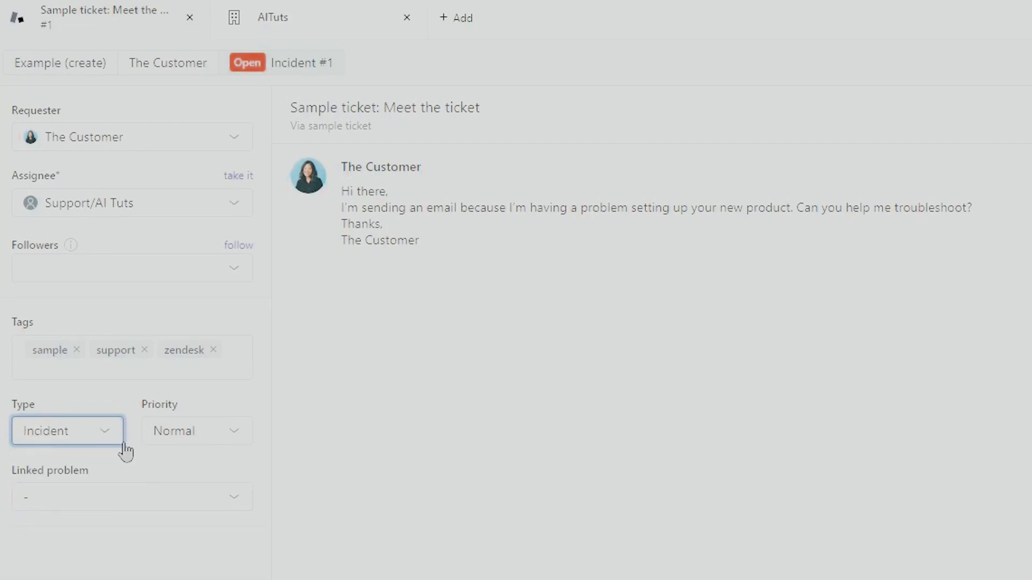
- Examine the ticket's Priority options and the Linked problem choices
left_click(237, 442)
left_click(72, 569)
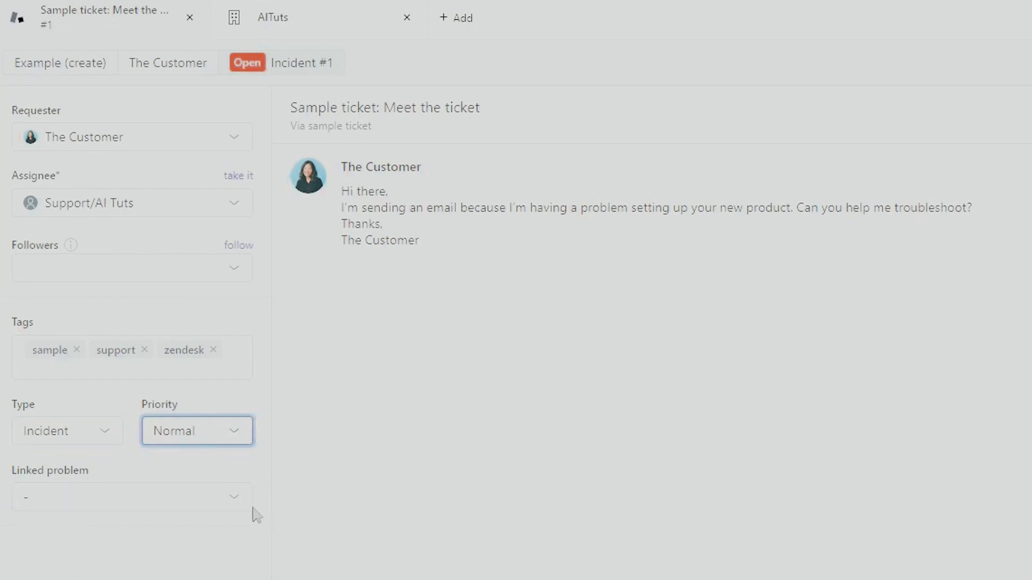
left_click(231, 503)
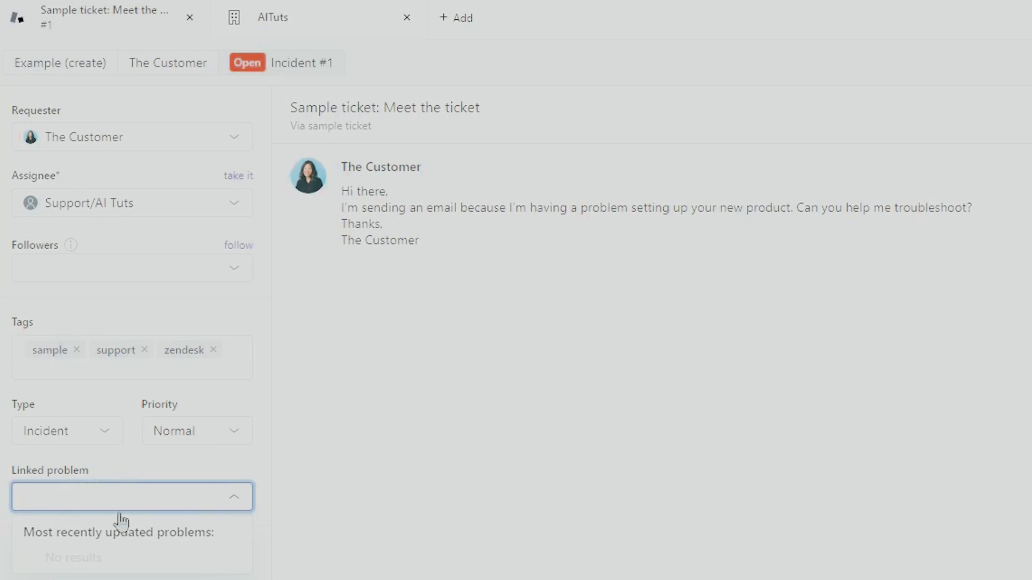
left_click(255, 578)
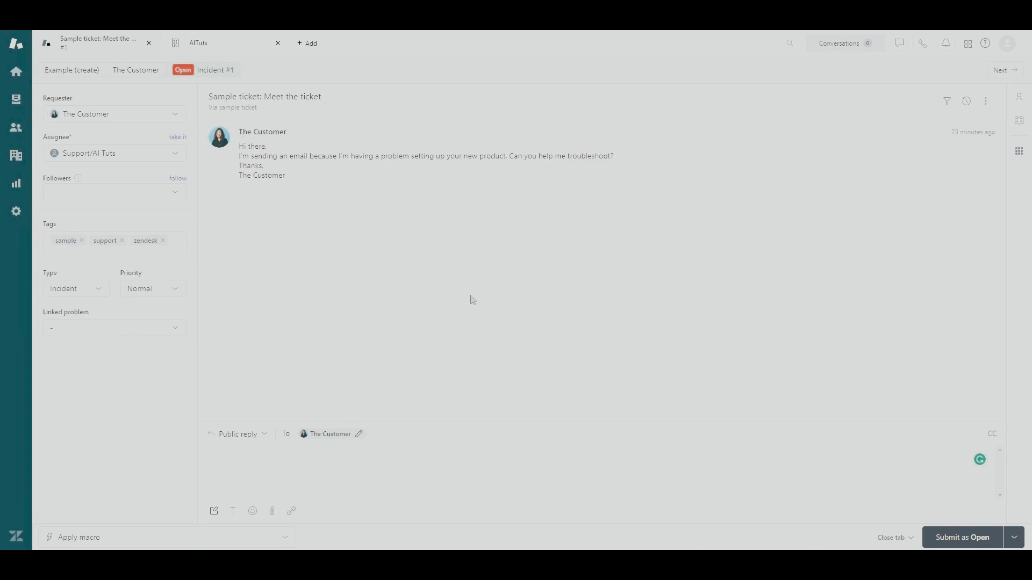
- View the requester's profile details, notes field and interaction history beside the ticket
left_click(1019, 97)
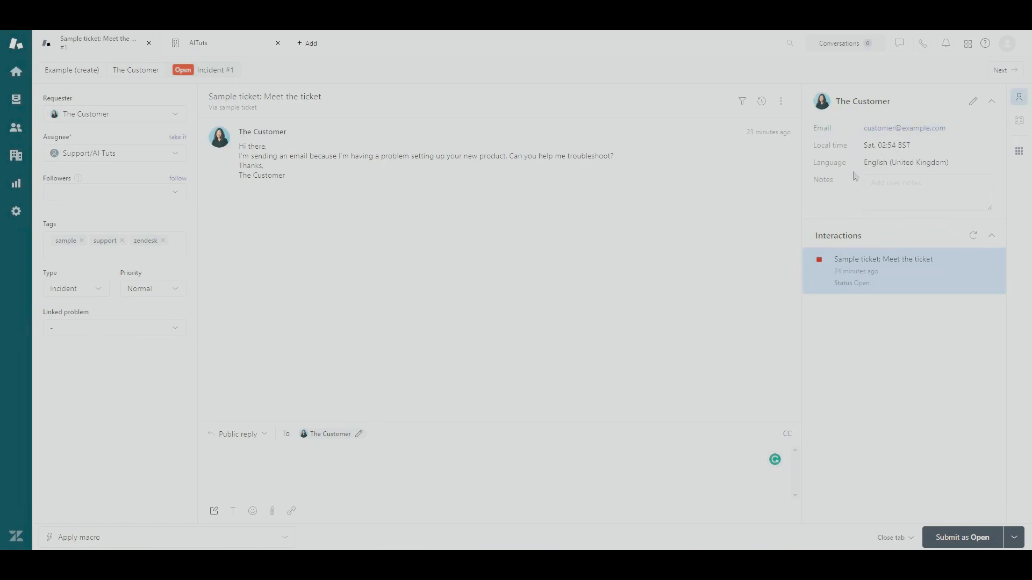
left_click(932, 196)
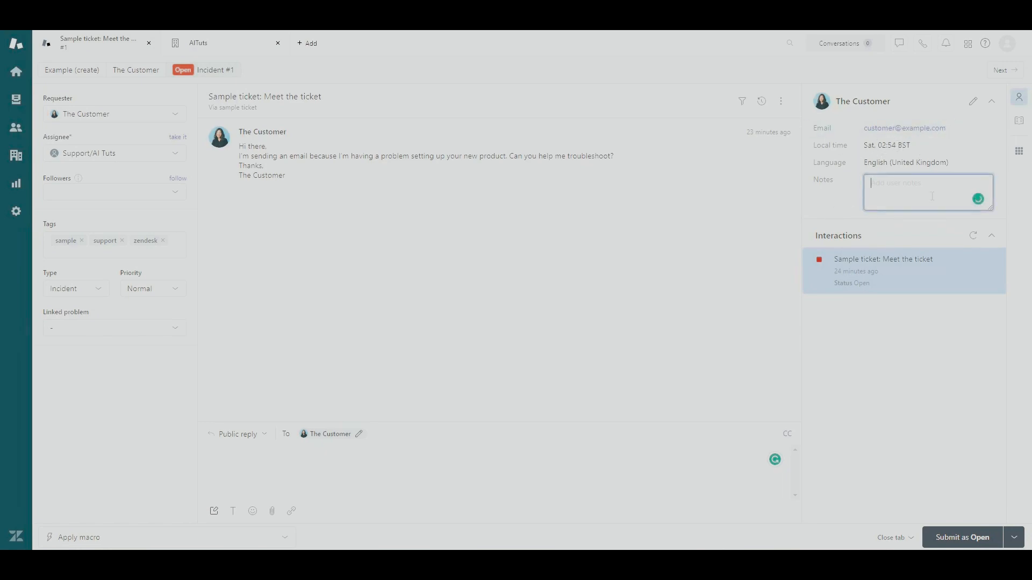
left_click(1000, 106)
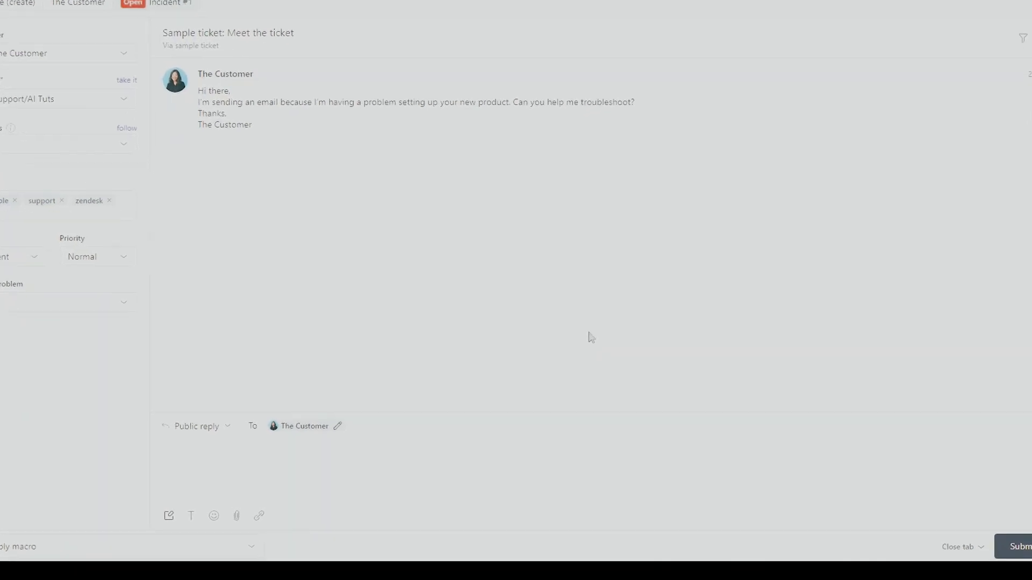
- Try the Internal note mode in the ticket's reply box and set it back to Public reply
left_click(290, 472)
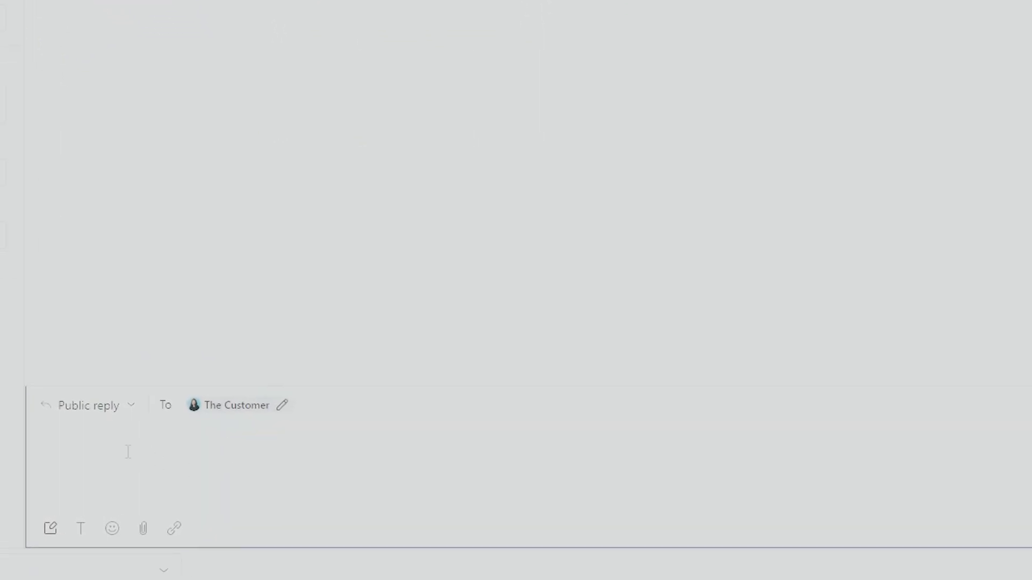
left_click(128, 447)
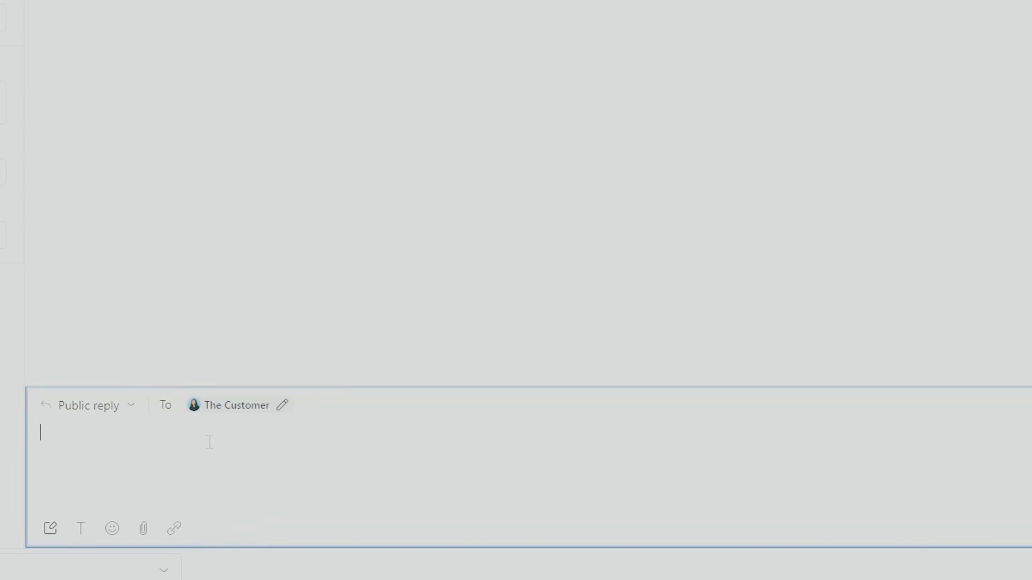
left_click(133, 407)
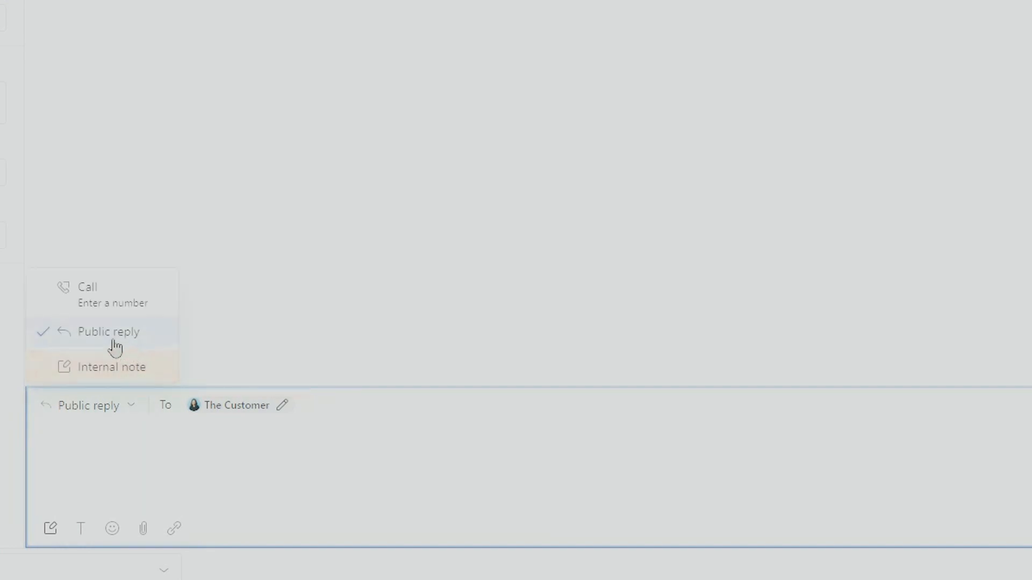
left_click(115, 367)
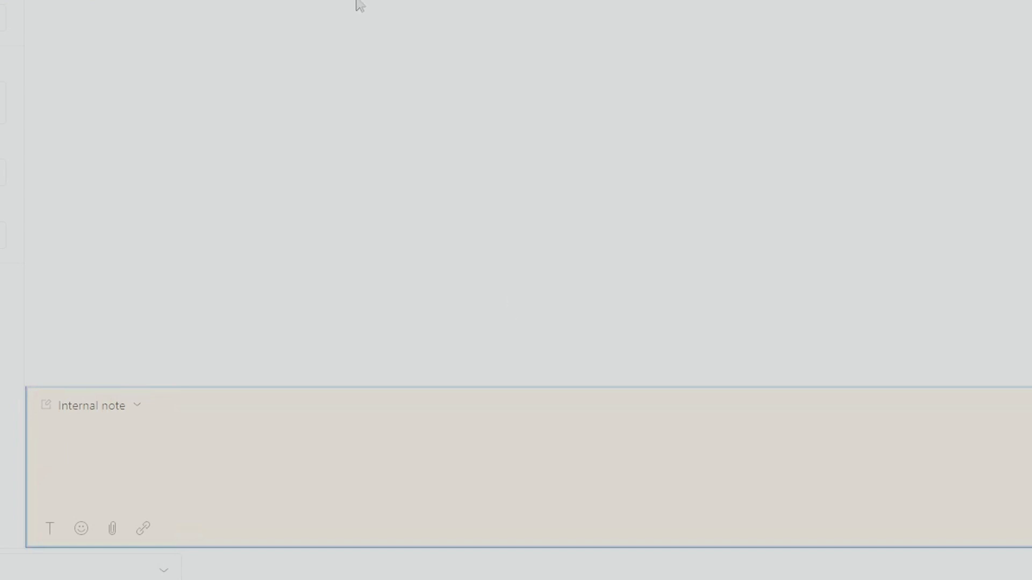
left_click(108, 405)
left_click(137, 335)
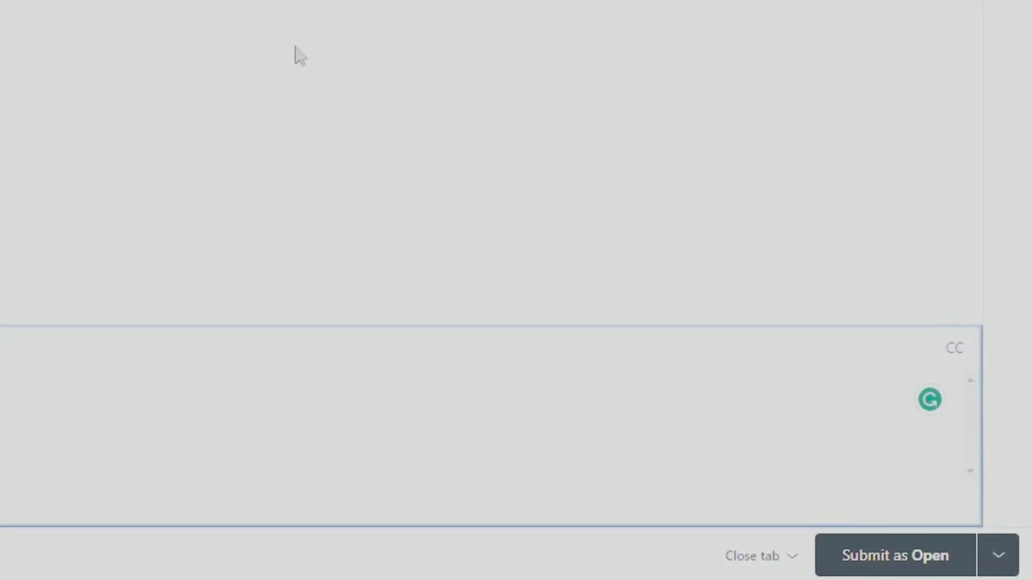
- Submit the sample ticket as Solved and open the ticket "Another Sample Request" from the dashboard
left_click(998, 561)
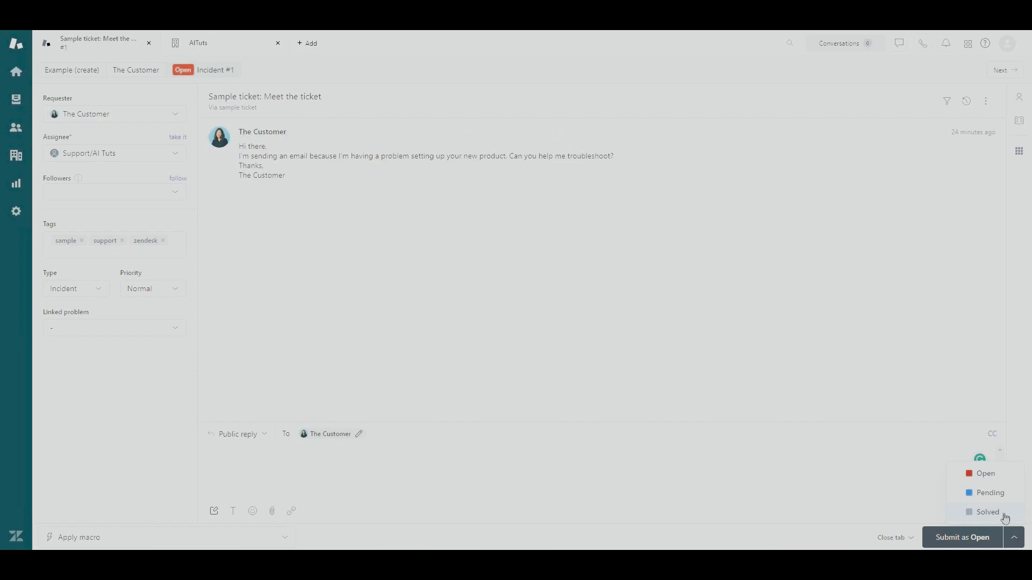
left_click(1004, 516)
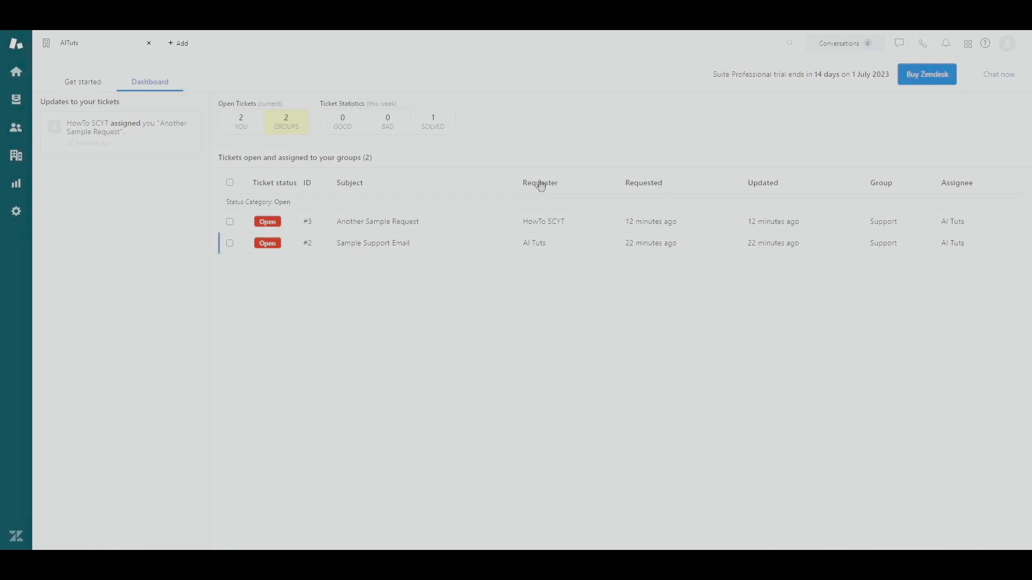
left_click(388, 224)
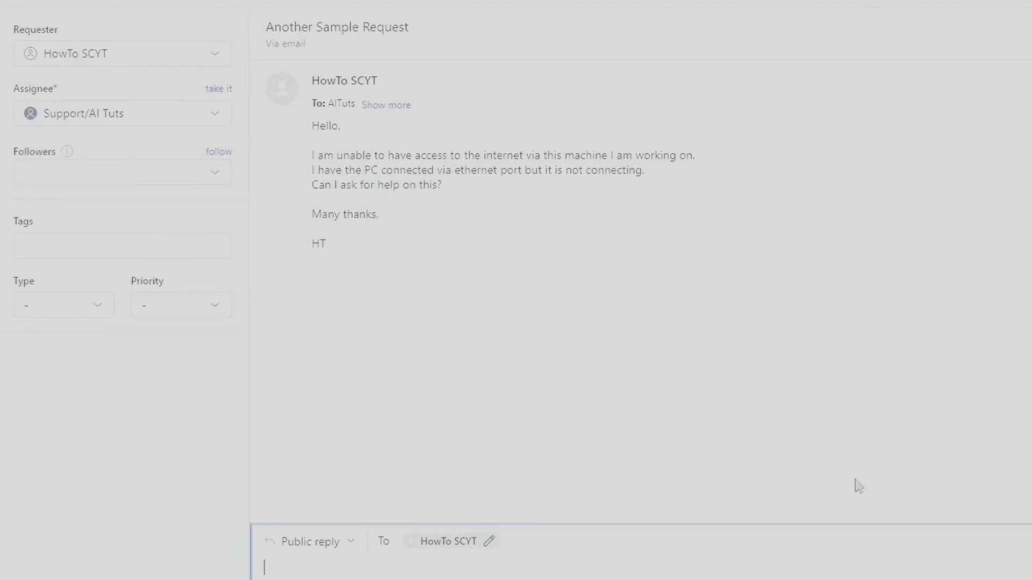
- Add the tag "internet" to the Another Sample Request ticket
left_click(187, 243)
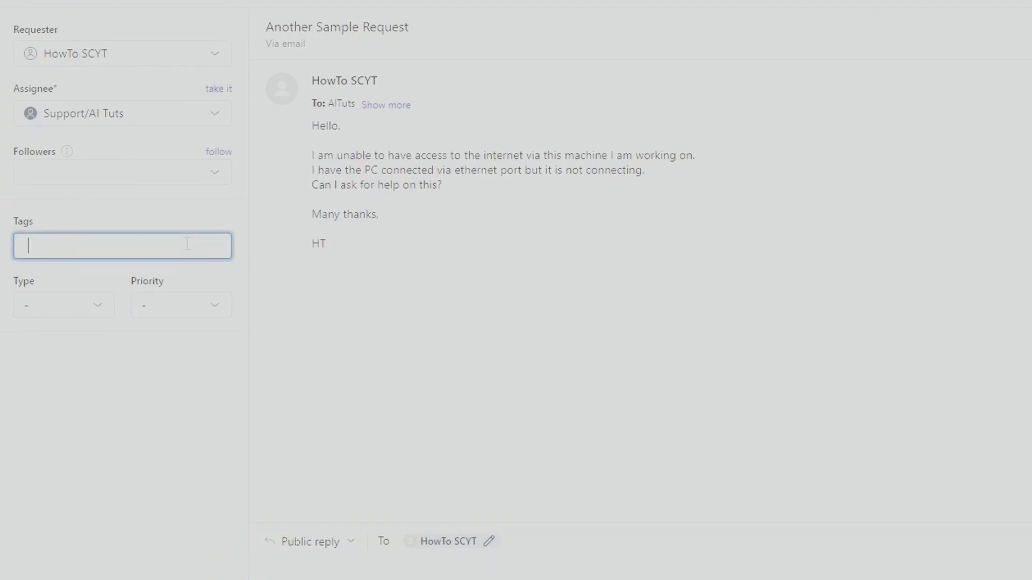
left_click(214, 182)
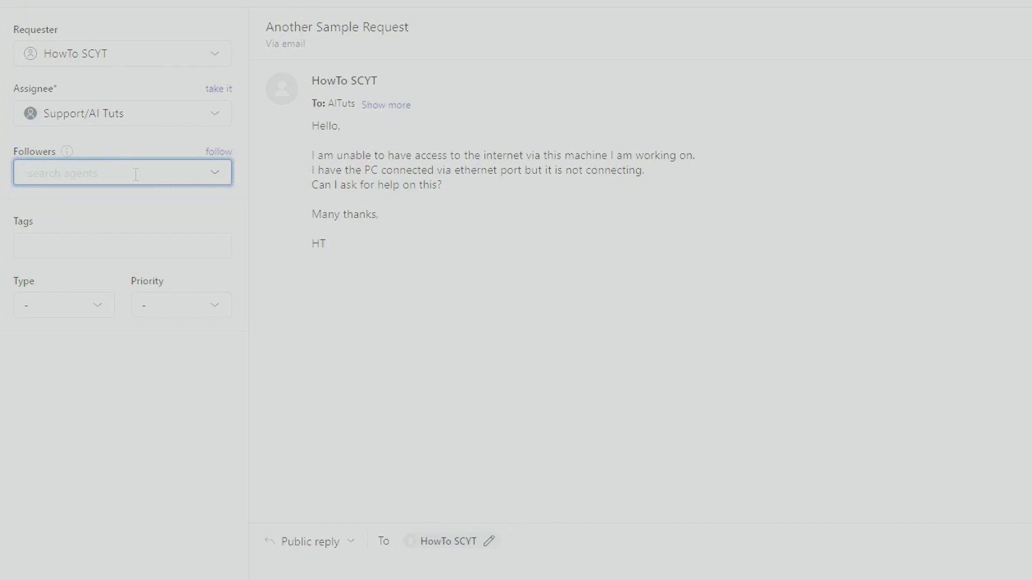
left_click(96, 247)
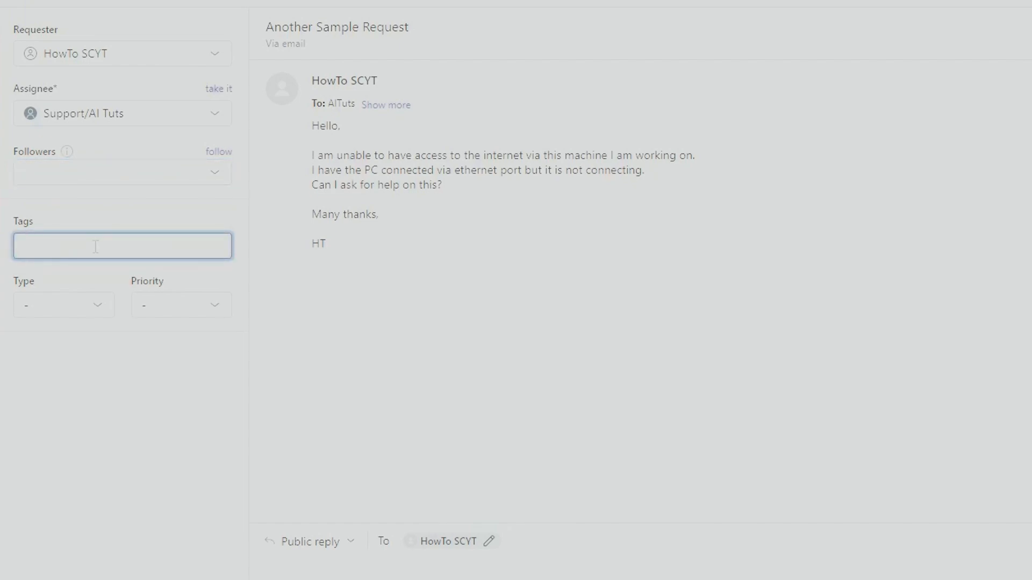
type("in")
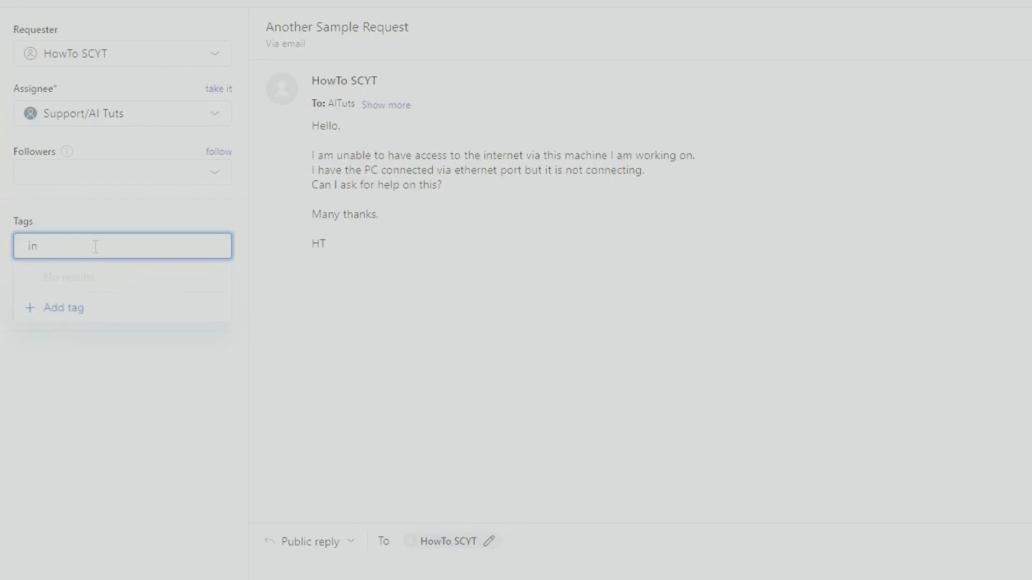
type("tner")
key("BackSpace")
key("BackSpace")
key("BackSpace")
type("ternet")
left_click(80, 312)
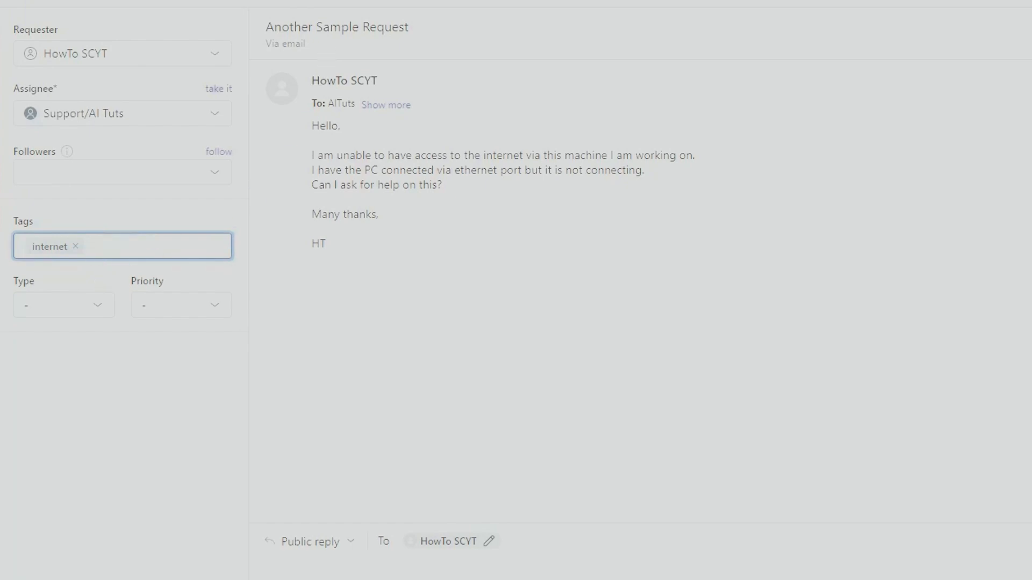
- Set the ticket's type to Problem and its priority to Normal
left_click(89, 305)
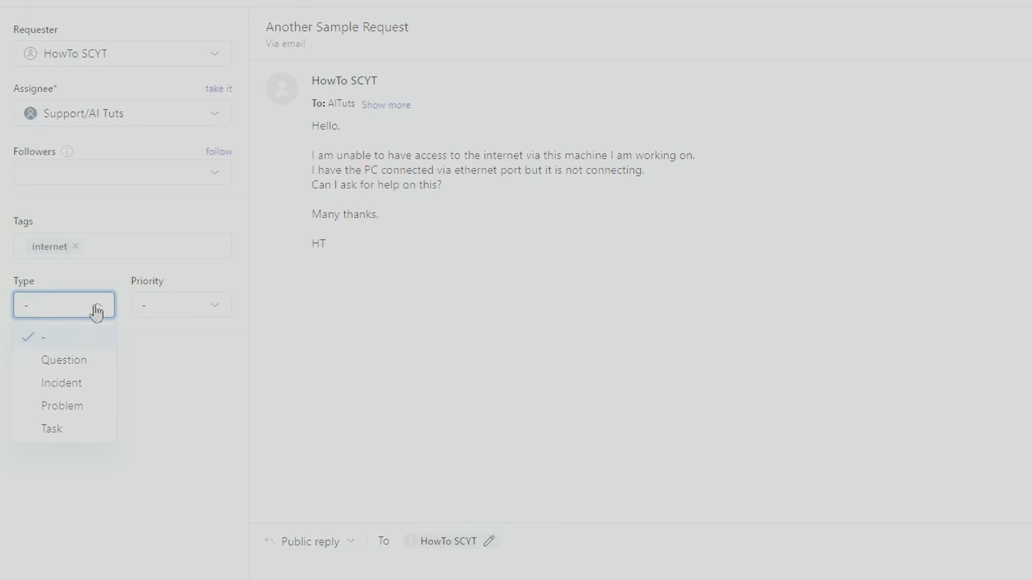
left_click(74, 409)
left_click(198, 305)
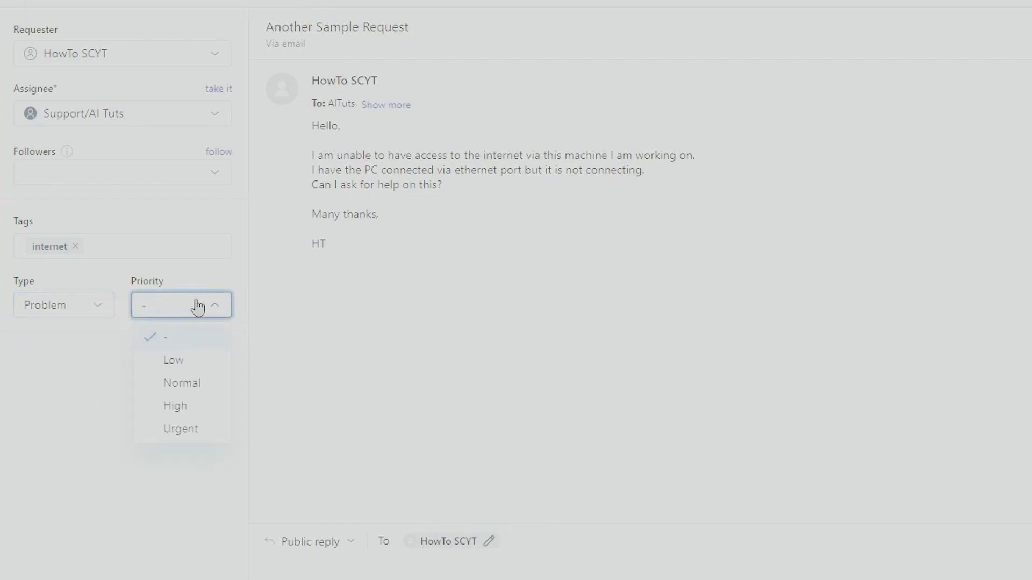
left_click(208, 389)
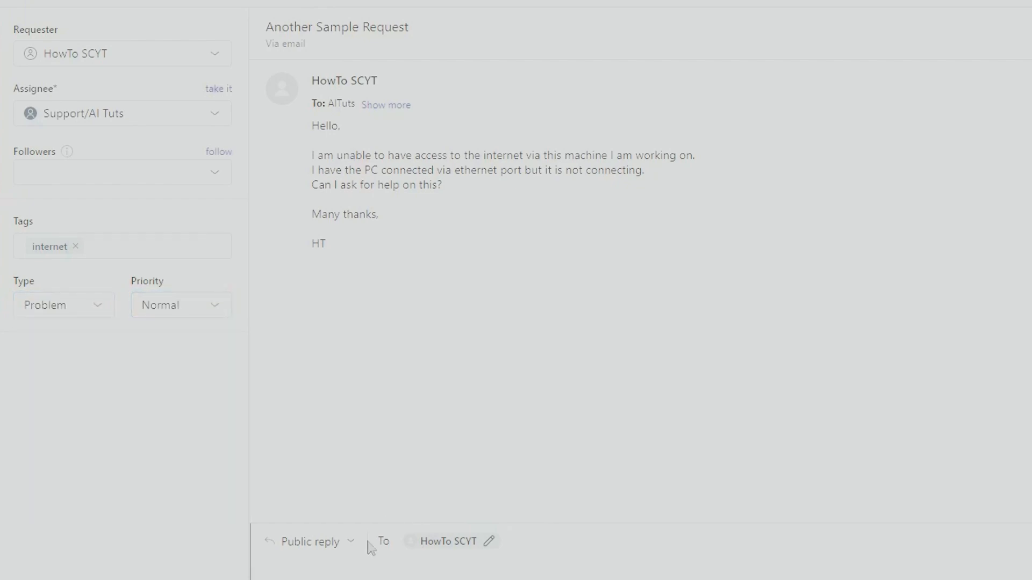
- Write the internal note "The port is located in 211. Do check the machine and the cables are connected properly"
left_click(350, 543)
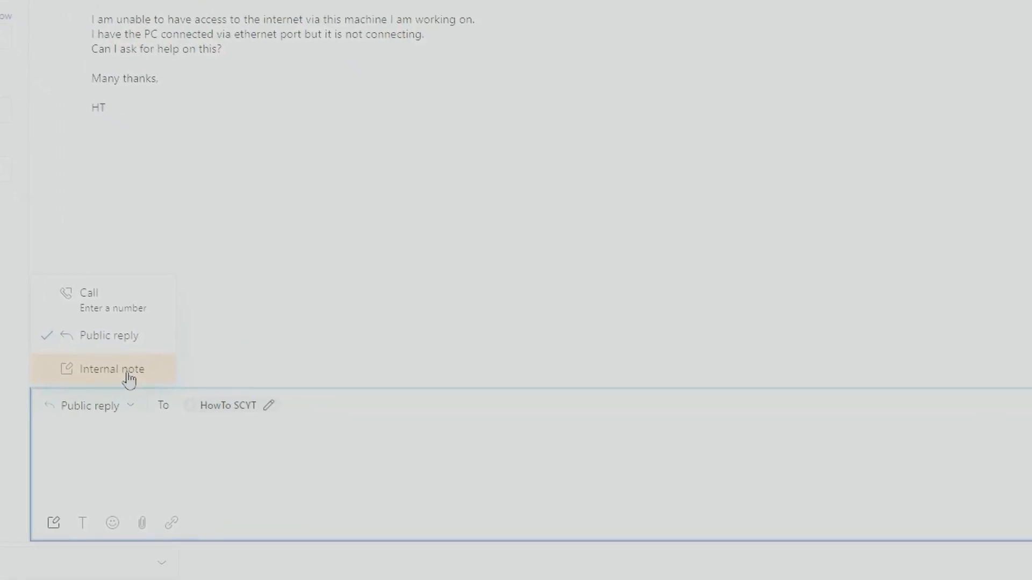
left_click(129, 371)
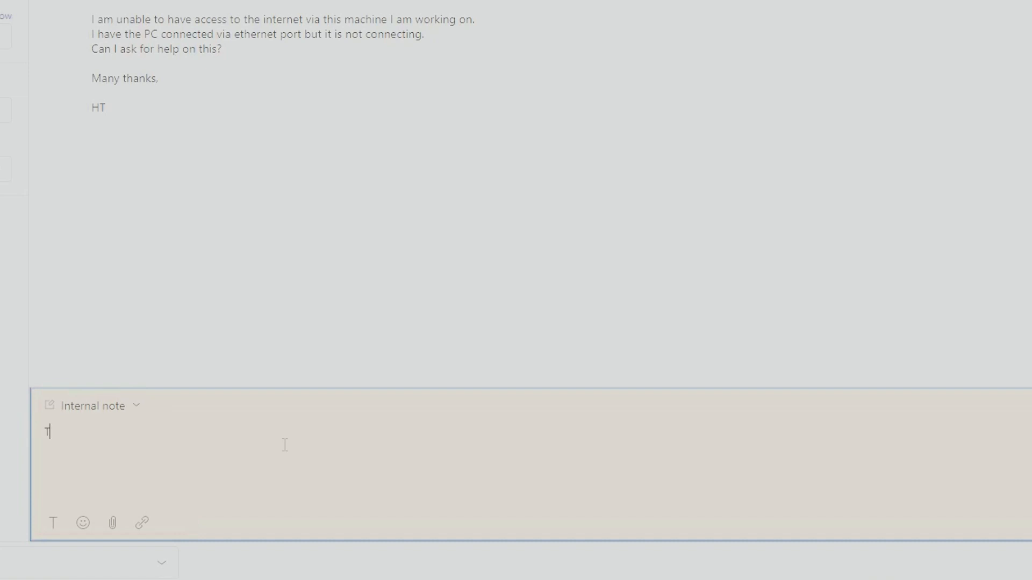
type("RT")
type("The por")
type("t is")
type(" located")
type(" in 211")
type(". Do check the ")
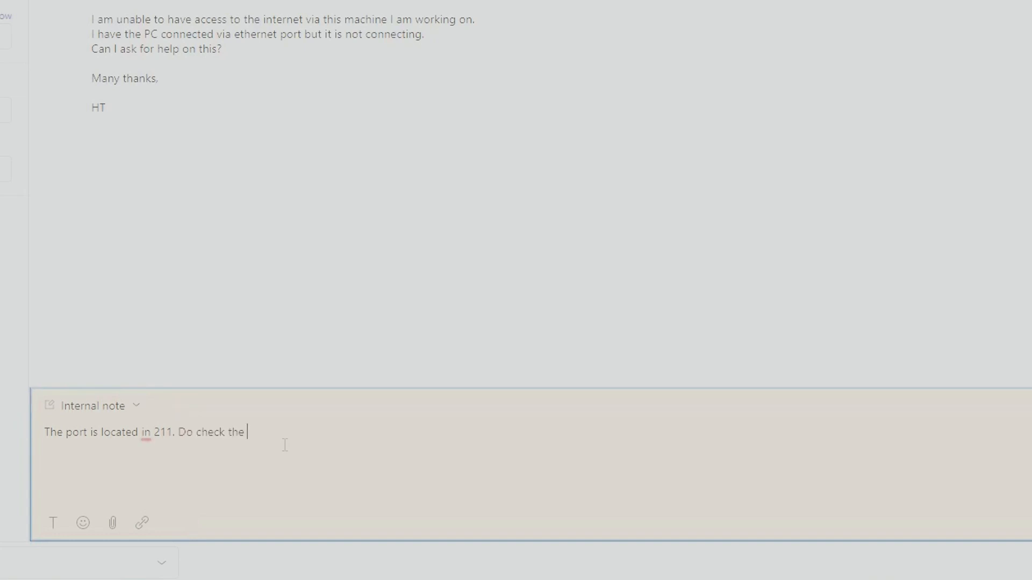
type("machoin")
key("BackSpace")
type("ine and ")
type("c")
key("BackSpace")
type("the mac")
key("BackSpace")
key("BackSpace")
type("ca")
type("bles are connected pro")
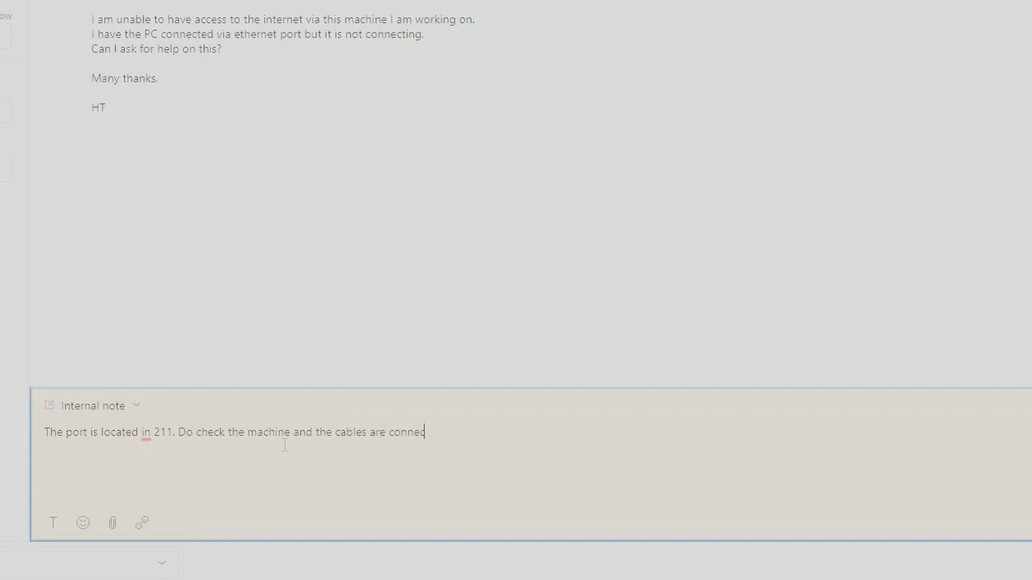
type("perly")
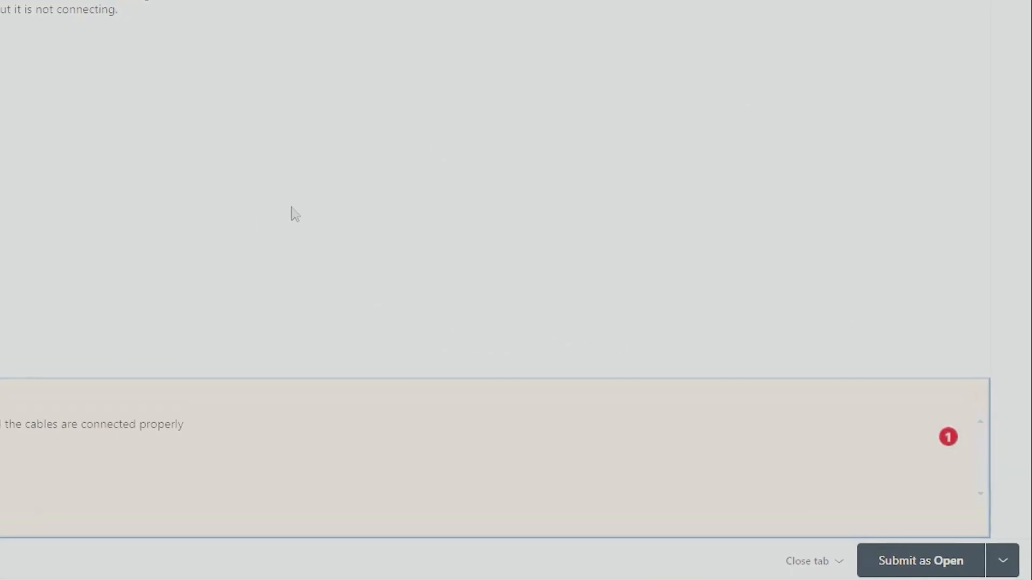
- Submit the Another Sample Request ticket with its internal note as Pending
left_click(1005, 568)
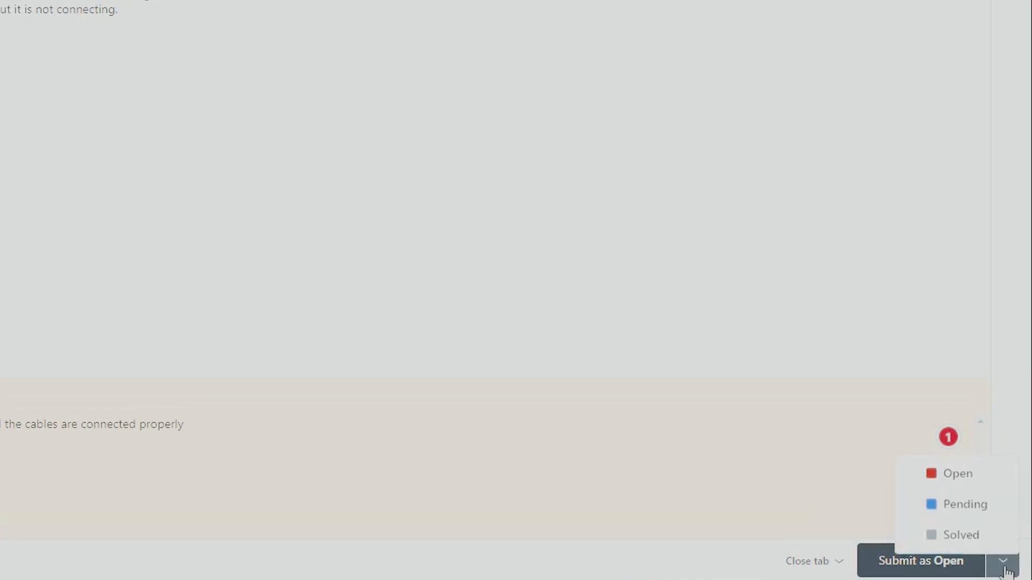
left_click(1005, 568)
left_click(1002, 566)
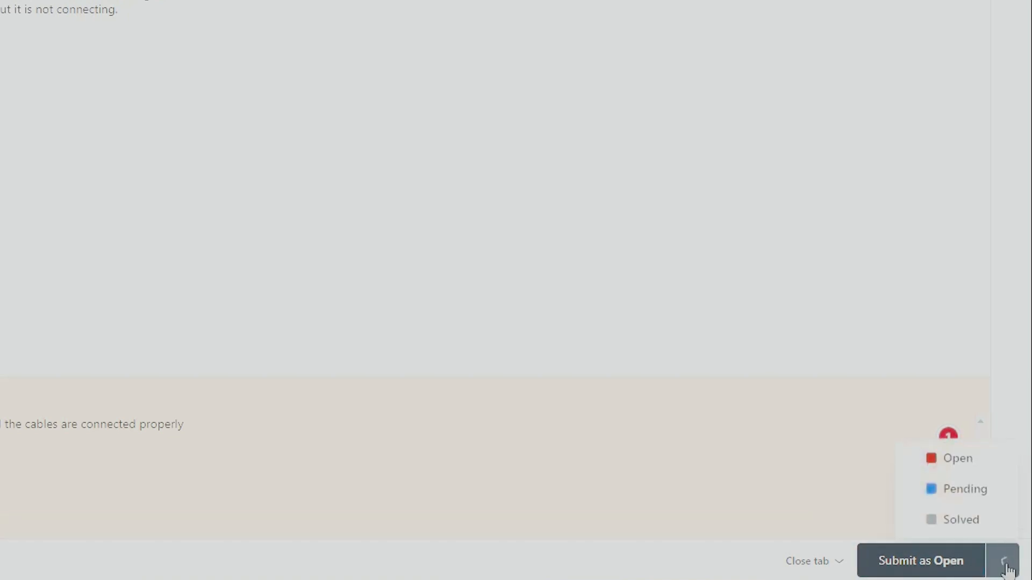
left_click(982, 495)
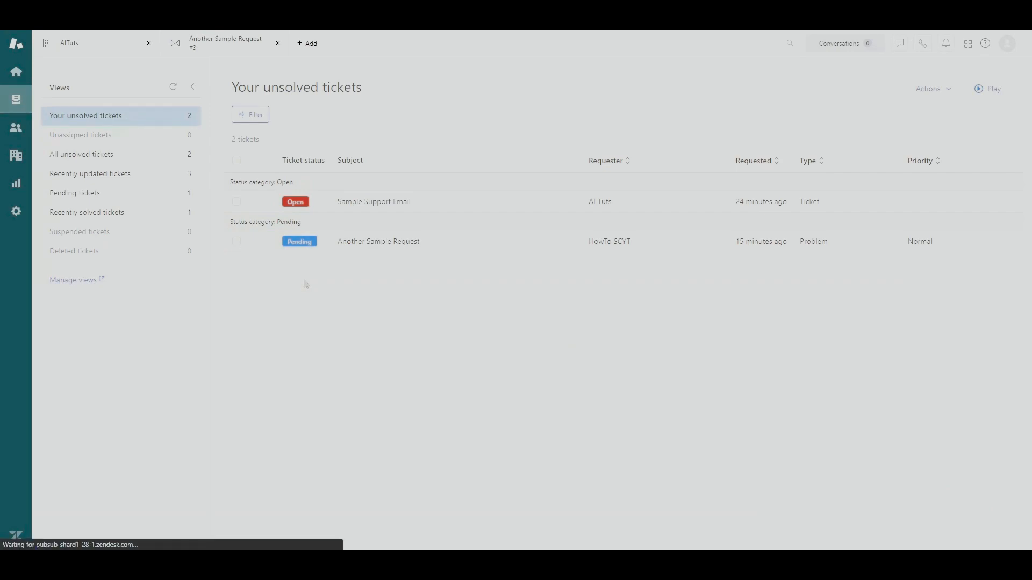
- Reopen Another Sample Request from the unsolved tickets view and review its internal note
left_click(18, 104)
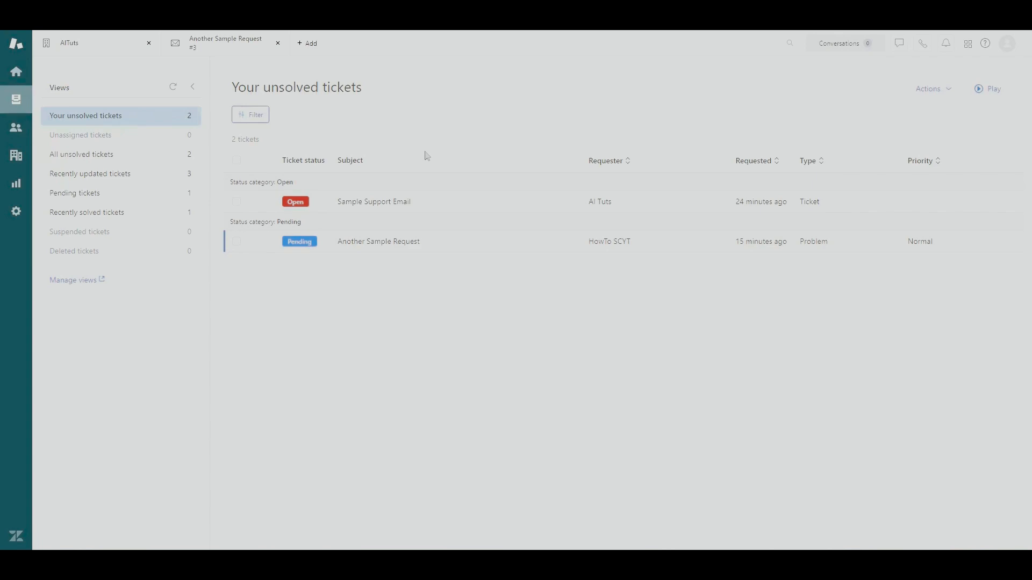
left_click(398, 241)
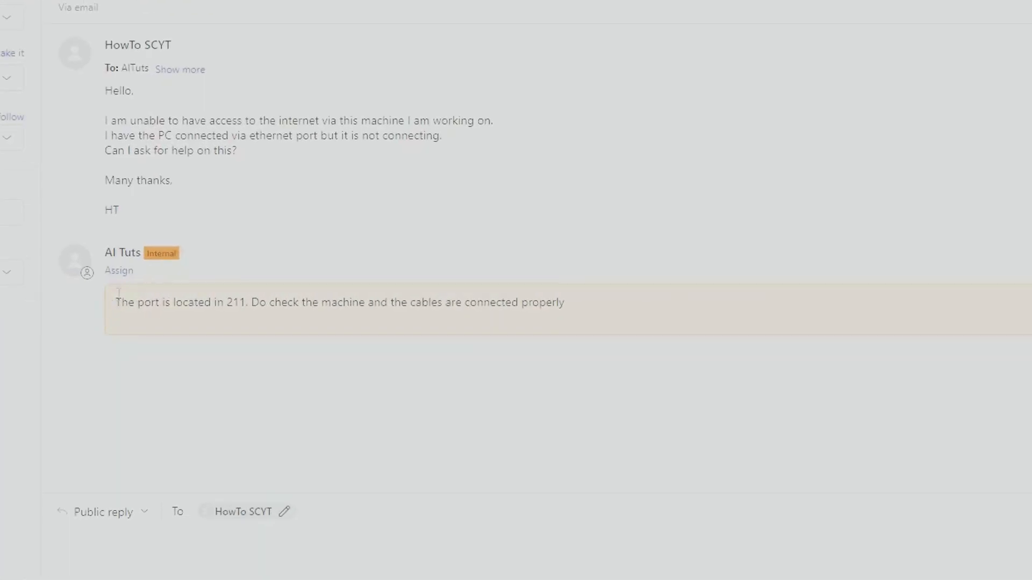
left_click_drag(115, 307, 267, 325)
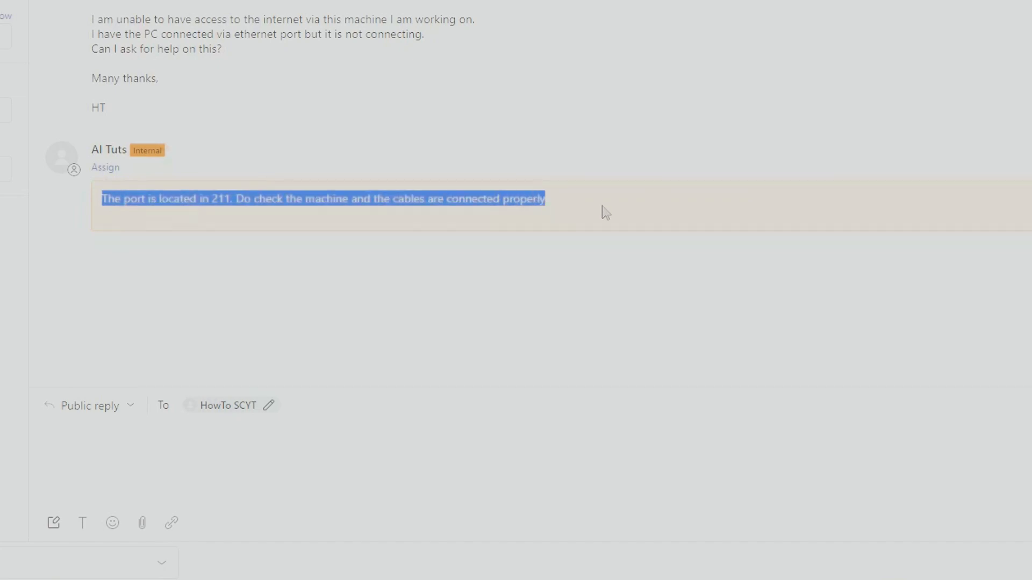
left_click(660, 304)
- Write the public reply "The field engineer has checked the cables are okay. Can you test that the PC is running with the internet working now?"
left_click(275, 455)
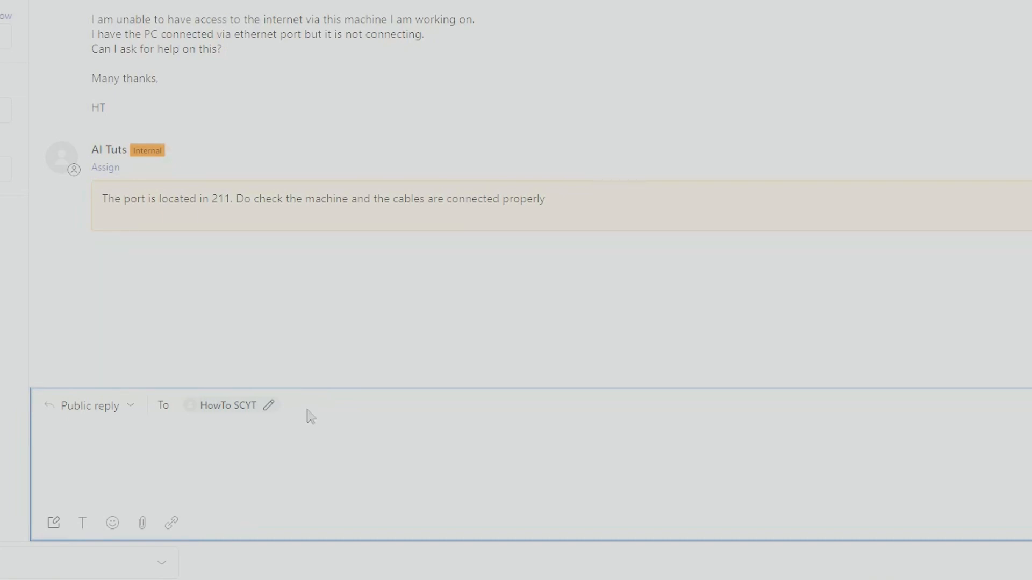
type("The field engineer has checked he")
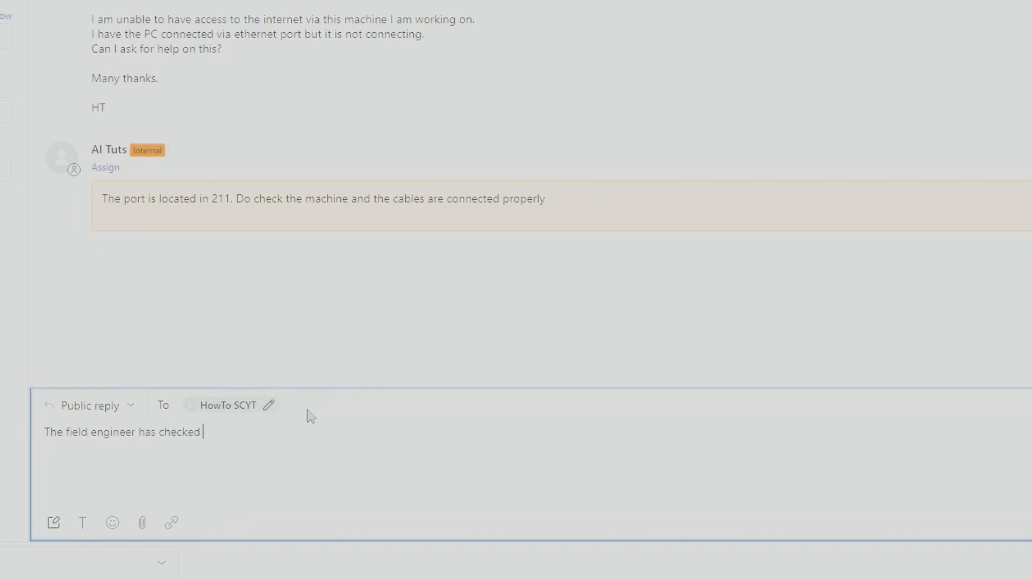
key("BackSpace")
key("BackSpace")
type("the cables are okay. Can you test that thte")
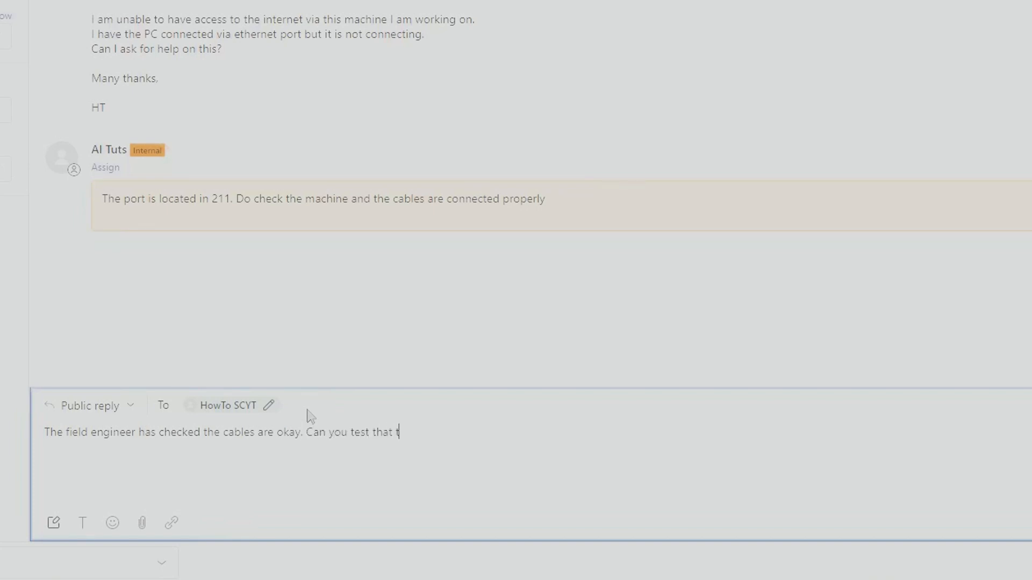
key("BackSpace")
key("BackSpace")
type("e PC")
key("BackSpace")
type("PC is running with the intere")
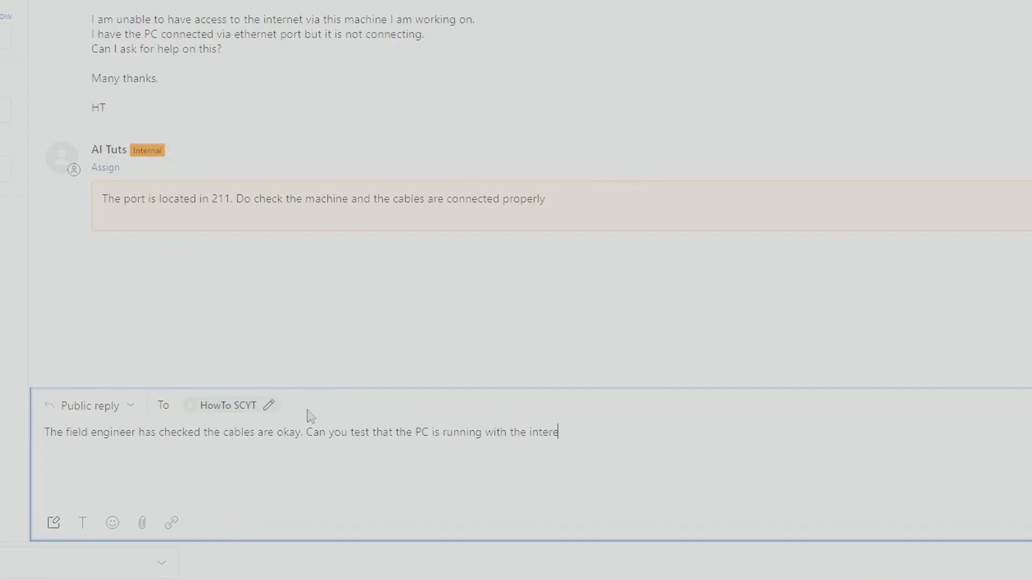
key("BackSpace")
type("net working now?")
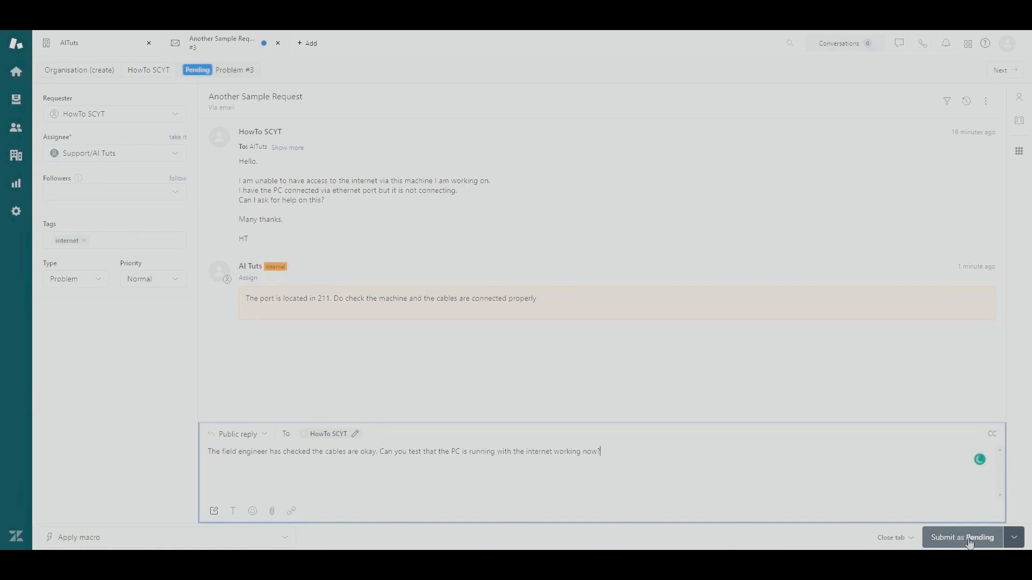
- Submit the ticket with its public reply as Open and preview it in the unsolved tickets list
left_click(1012, 539)
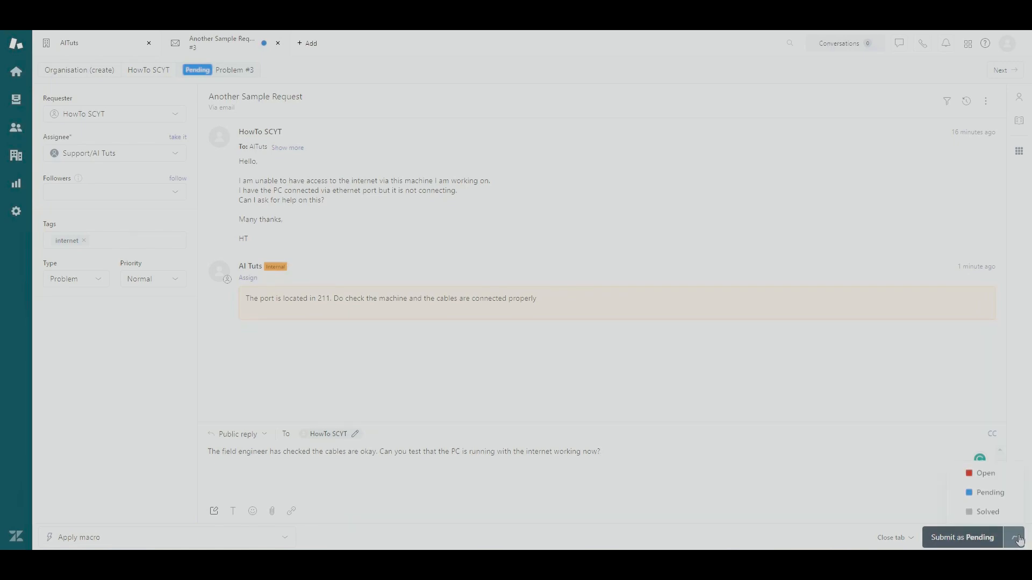
left_click(989, 475)
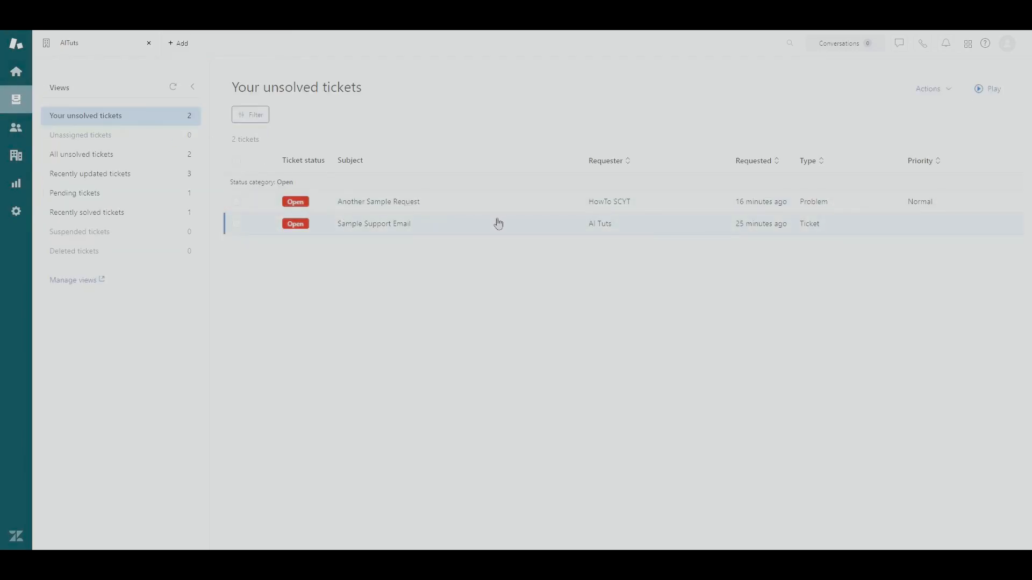
mouse_move(427, 210)
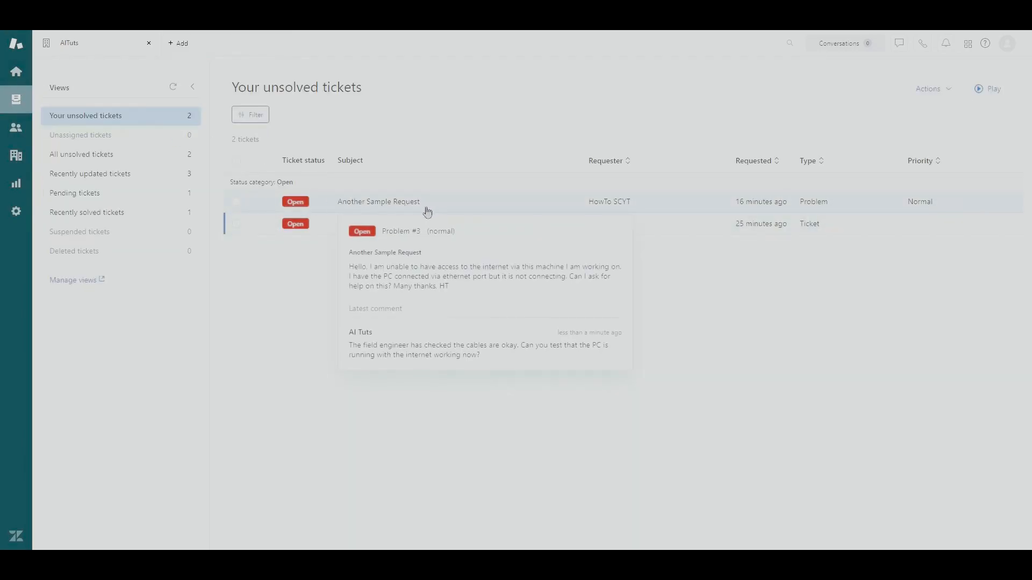
- Open the Another Sample Request ticket, and read the [Request received] email in the requester's Gmail inbox
left_click(389, 203)
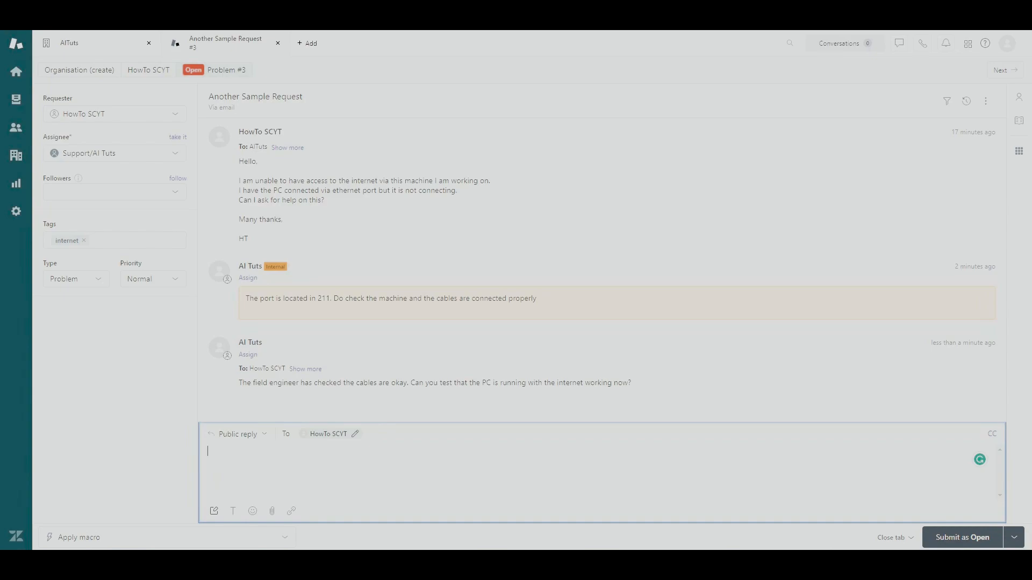
left_click(563, 16)
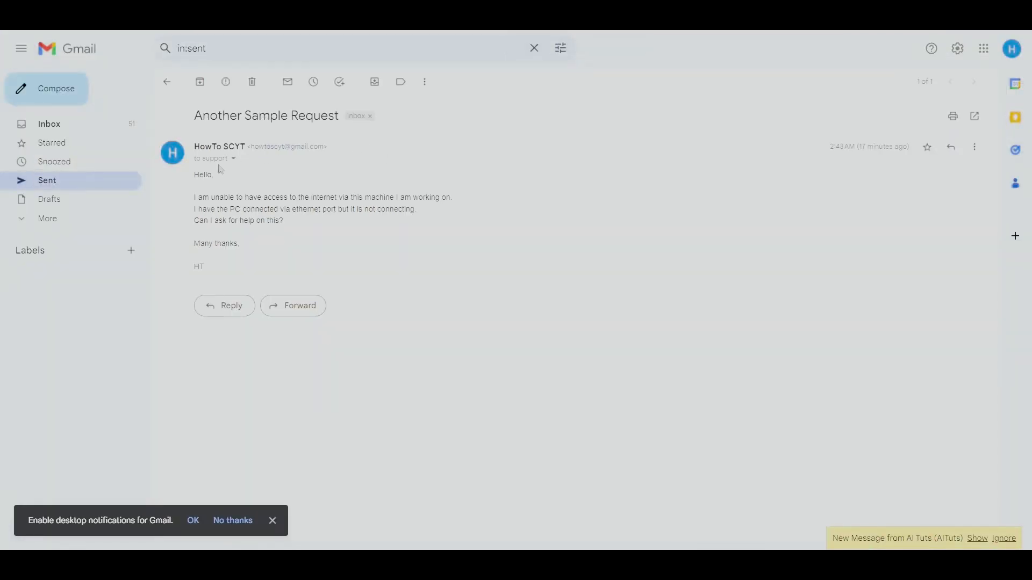
left_click(59, 131)
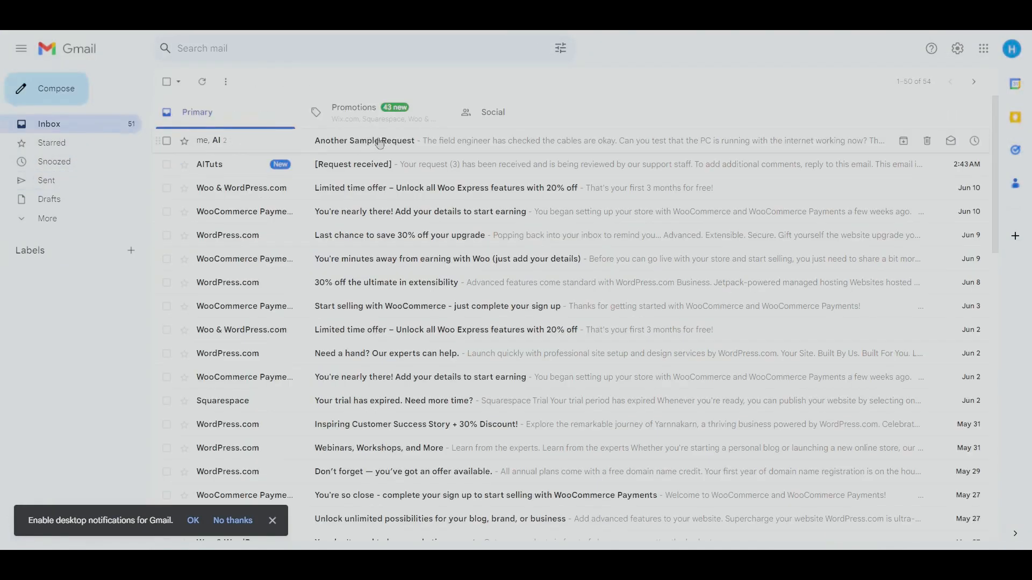
left_click(484, 171)
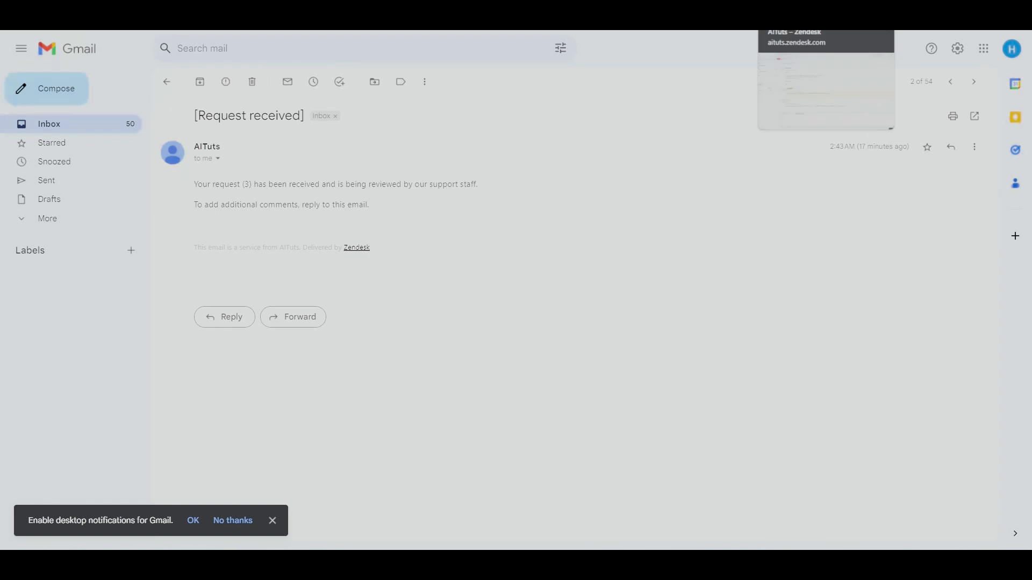
key("alt+Left")
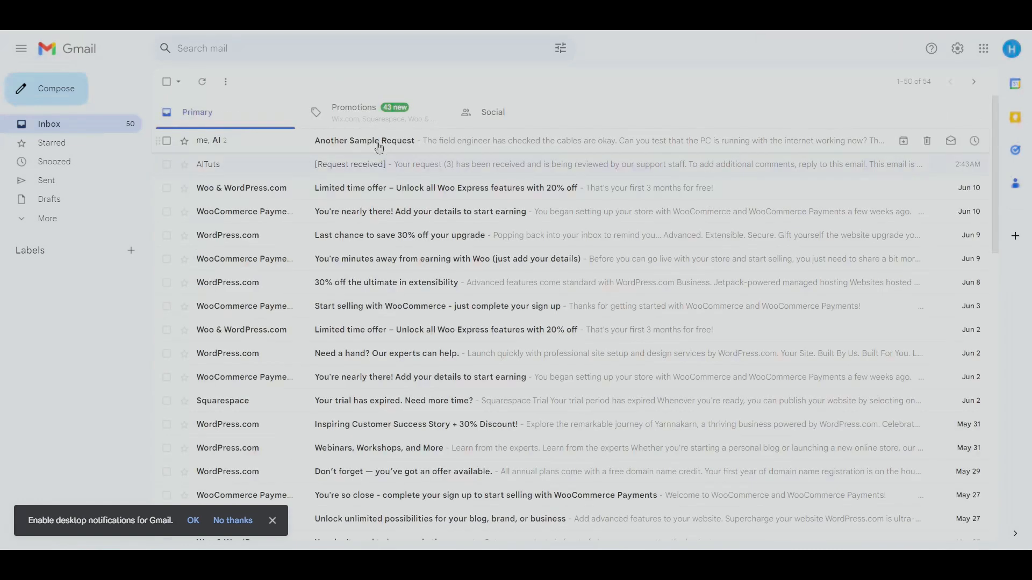
- Open the Another Sample Request email thread in the requester's inbox and examine the support reply and its sender
left_click(376, 142)
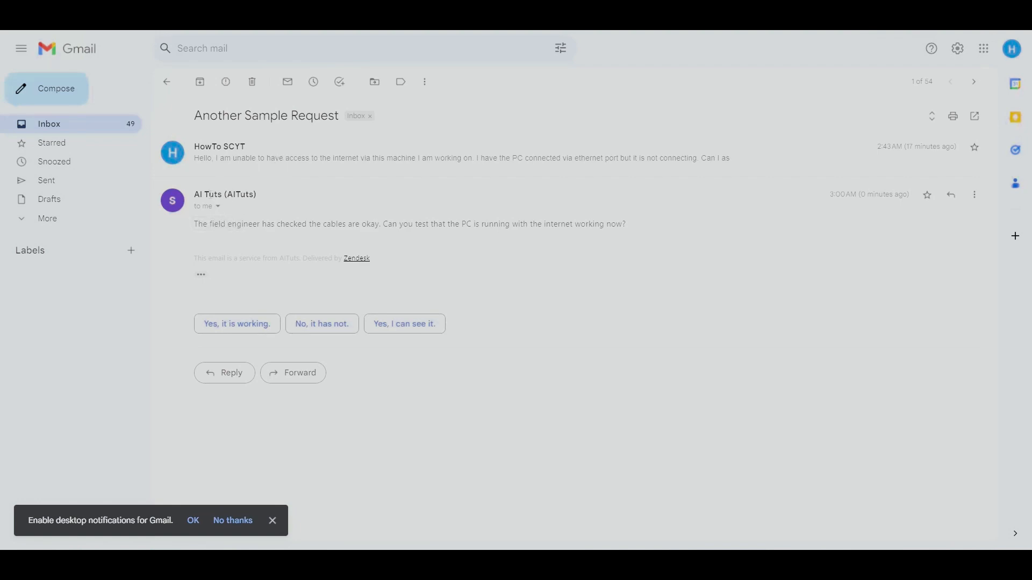
mouse_move(222, 195)
left_click_drag(222, 194, 194, 194)
left_click(227, 195)
- Write a reply to the support email reading "I have checked and it is working fine"
left_click(224, 374)
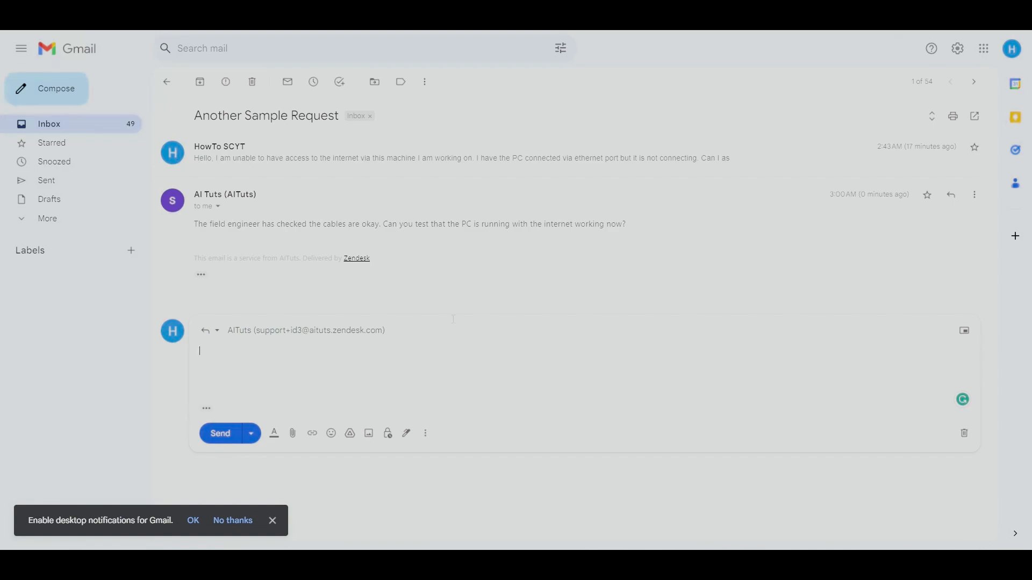
type("I have vh")
type("checked and it is working fine")
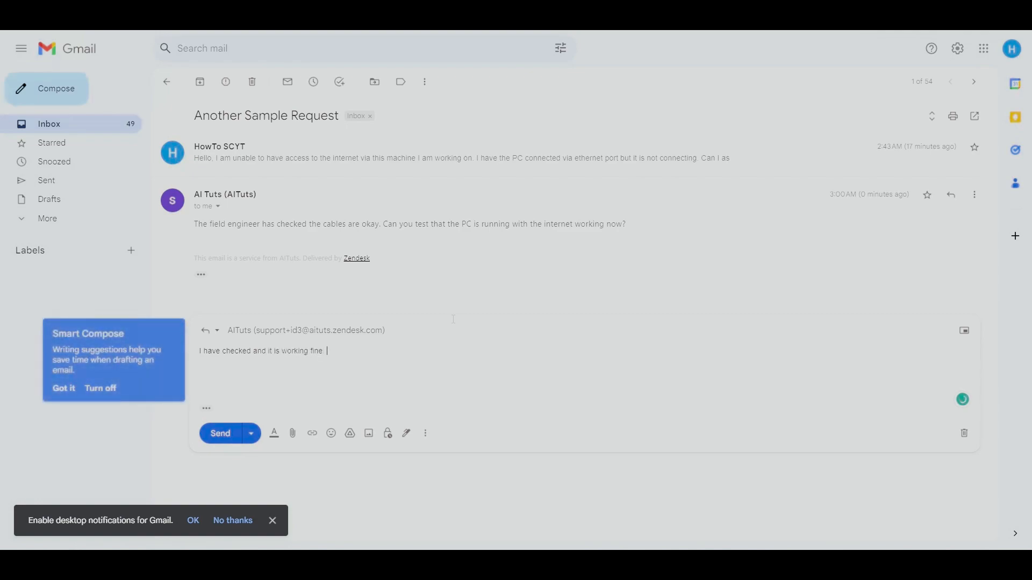
- Continue the reply with ". However, the speed is not to the standard. All of the videos I'm playing for training is very laggy." and send it
key("BackSpace")
type(". However, the s")
type("peed is not t")
type("dard. ")
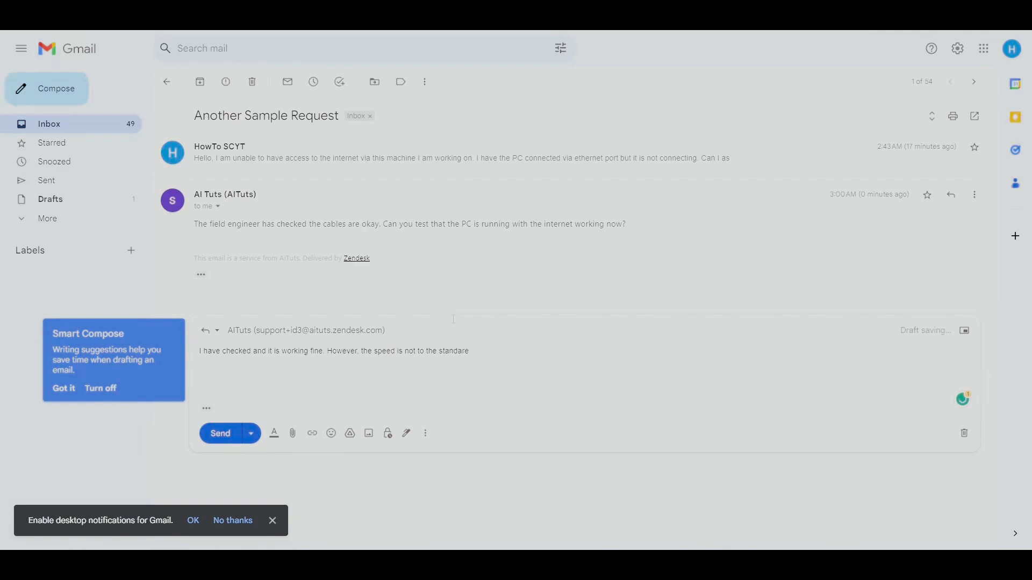
type("All of the videos I'm playuing for training is very laggy")
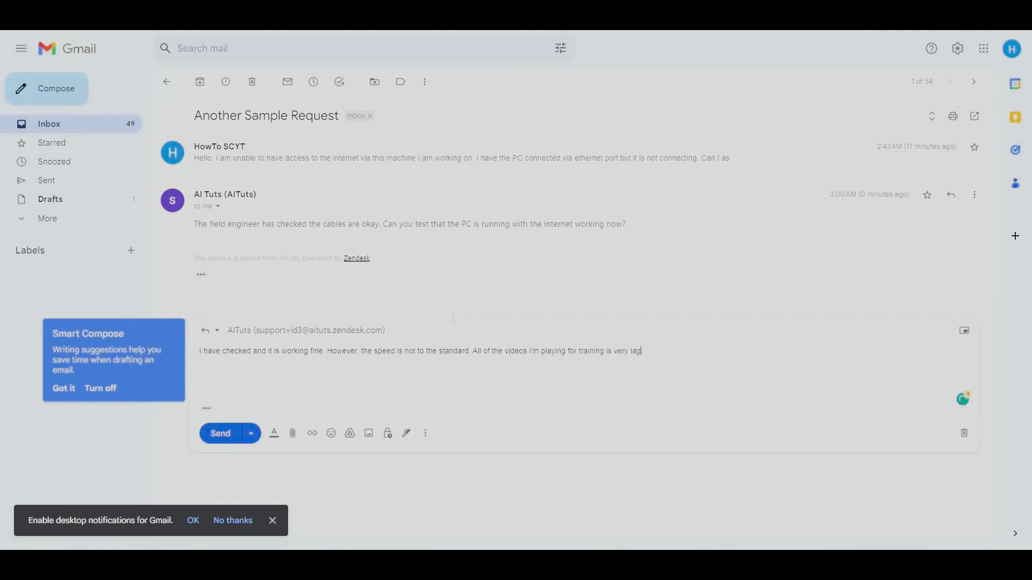
left_click(228, 443)
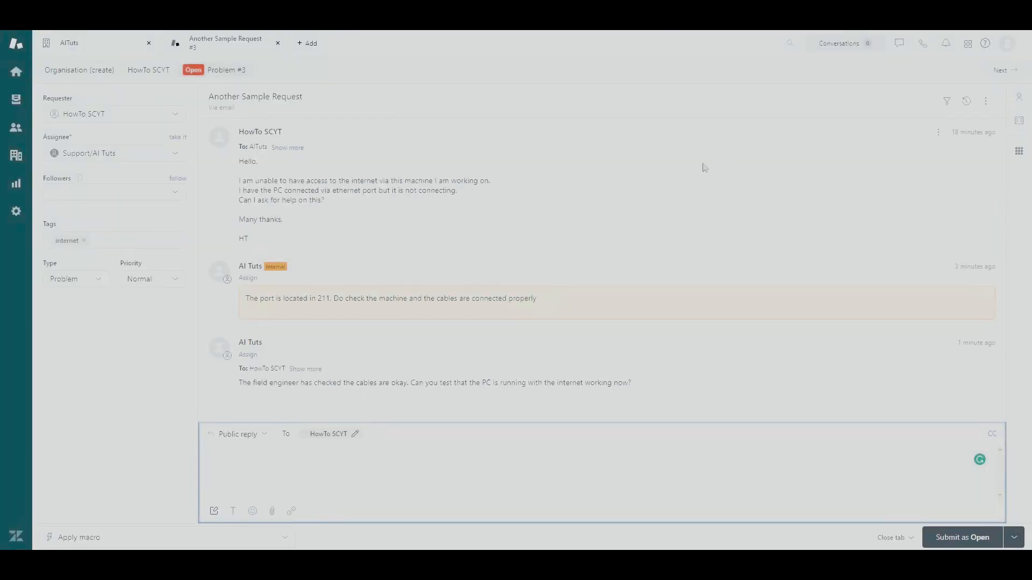
- Check the Zendesk dashboard for ticket updates and open Another Sample Request to read the requester's new message
left_click(16, 72)
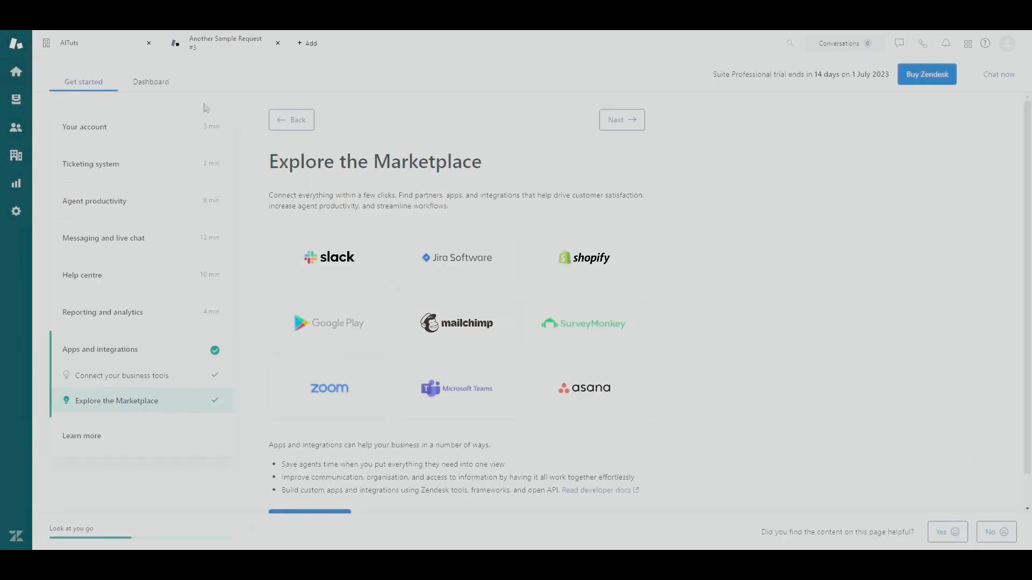
left_click(156, 84)
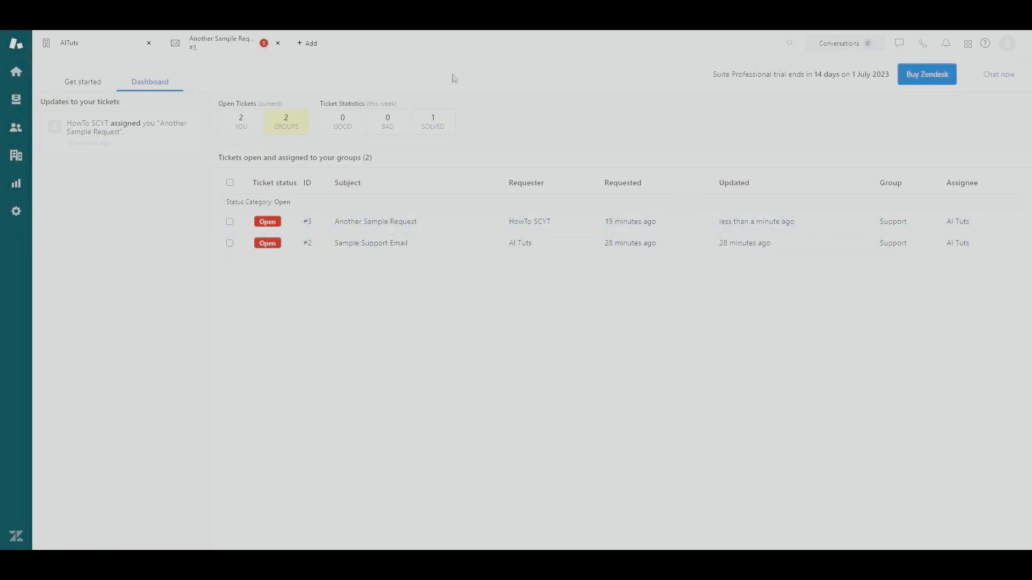
mouse_move(241, 44)
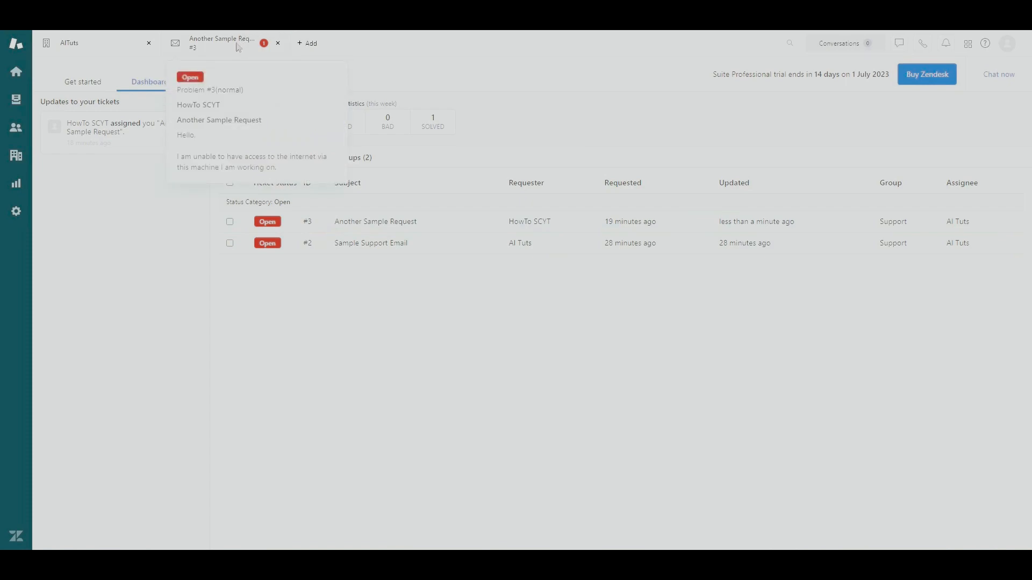
left_click(265, 47)
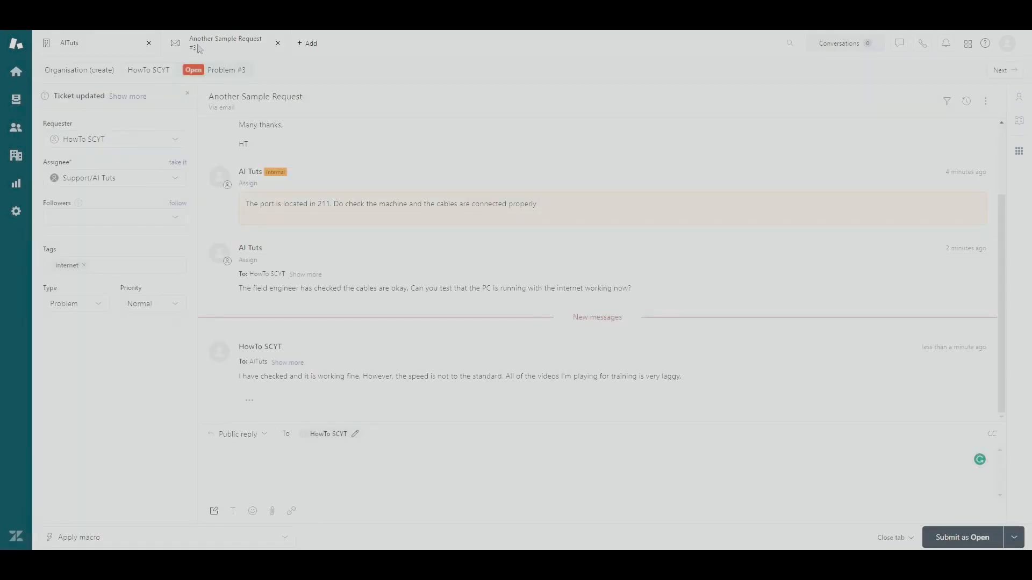
left_click(110, 45)
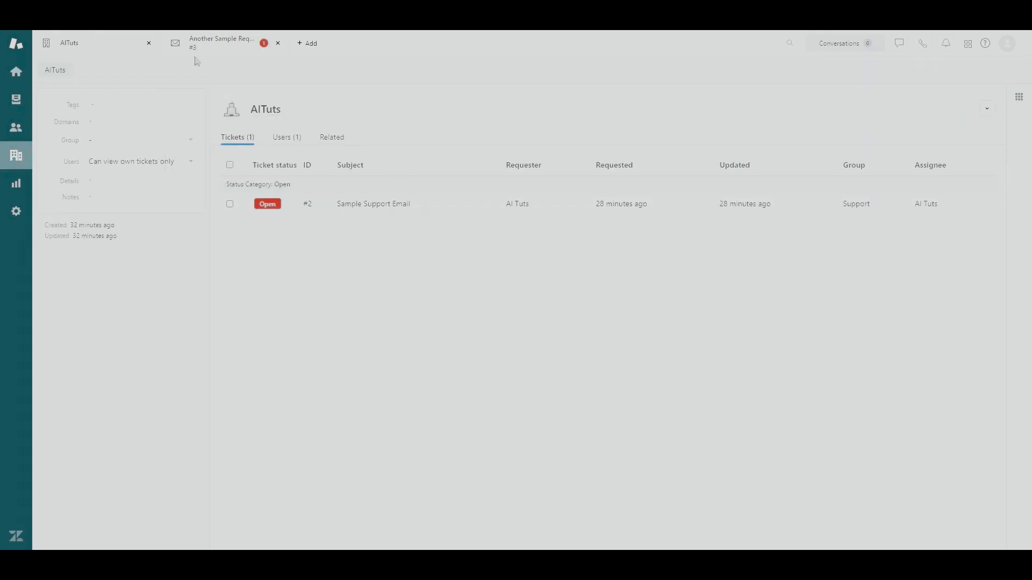
left_click(203, 43)
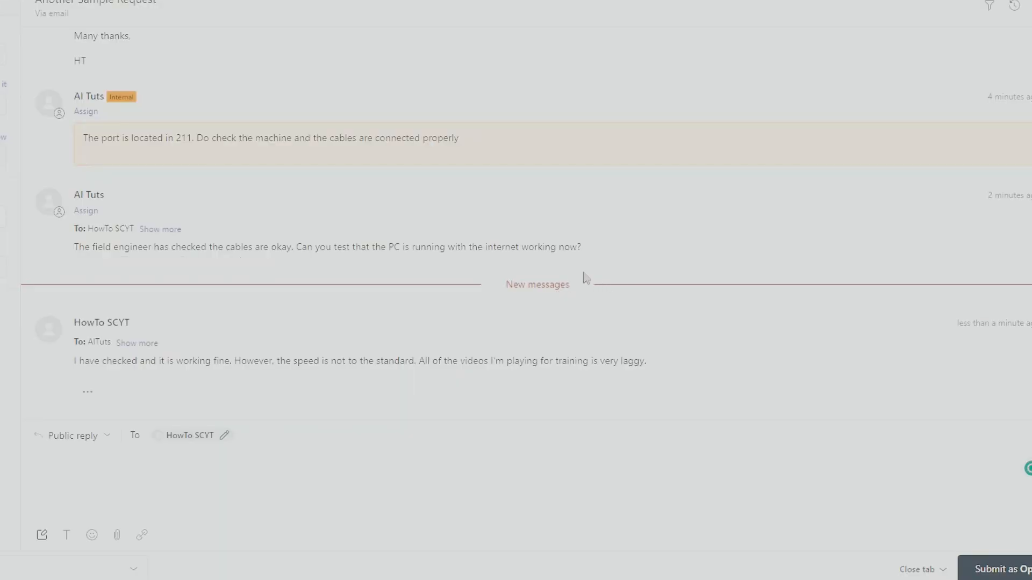
- Look over the comment type choices and the assignee choices of the Another Sample Request ticket, leaving both as set
left_click(187, 444)
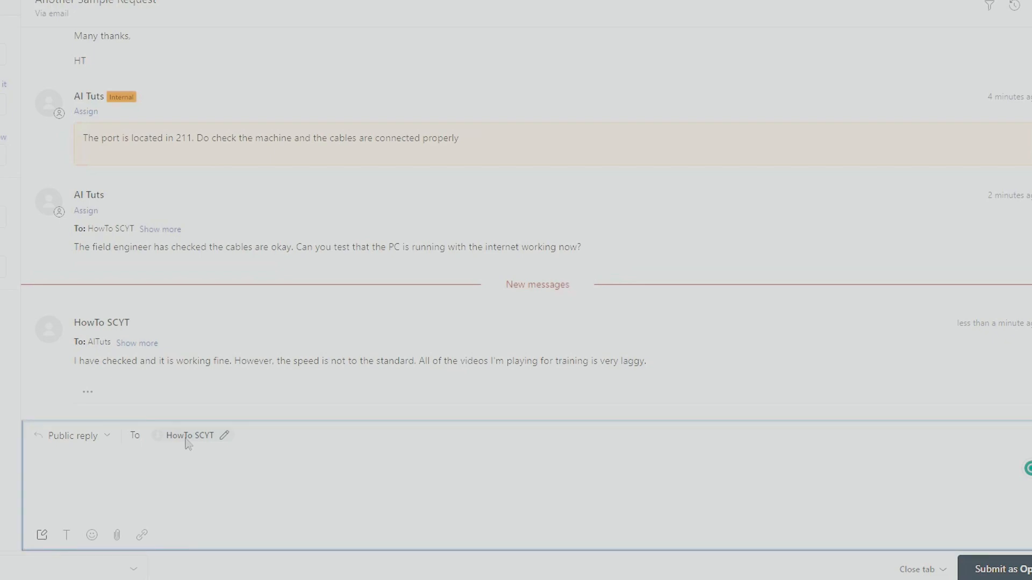
left_click(73, 436)
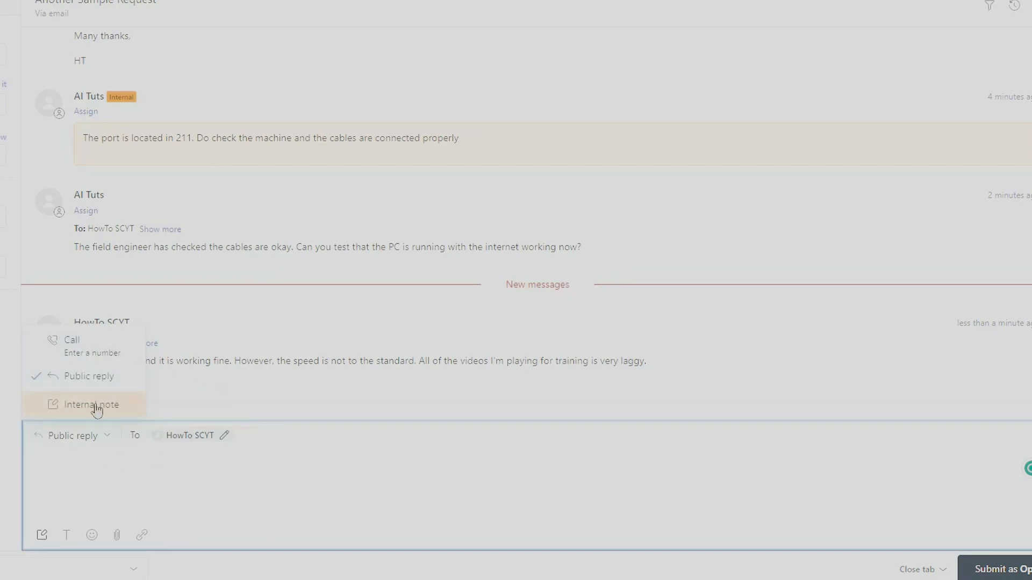
left_click(181, 479)
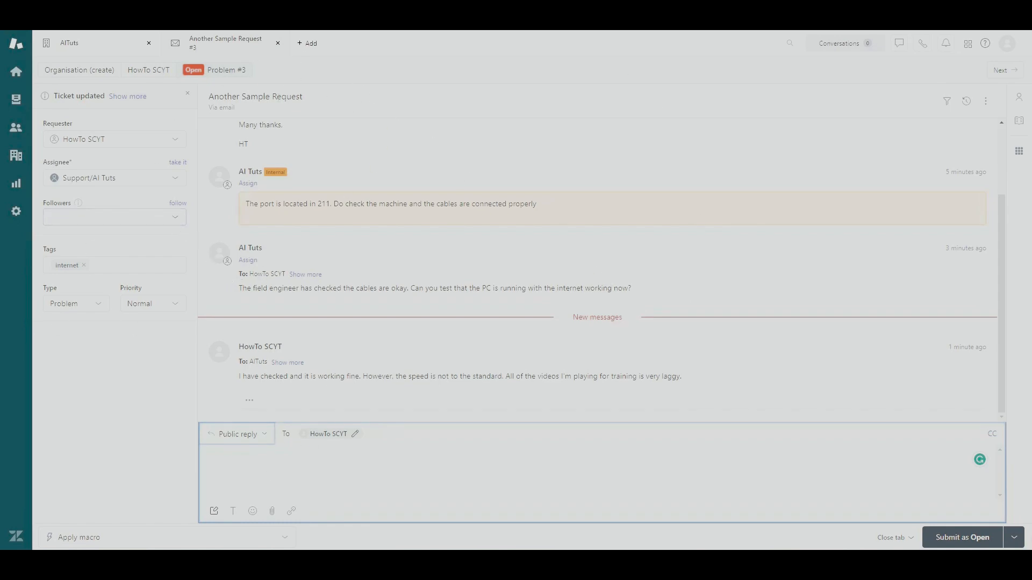
left_click(131, 179)
left_click(86, 239)
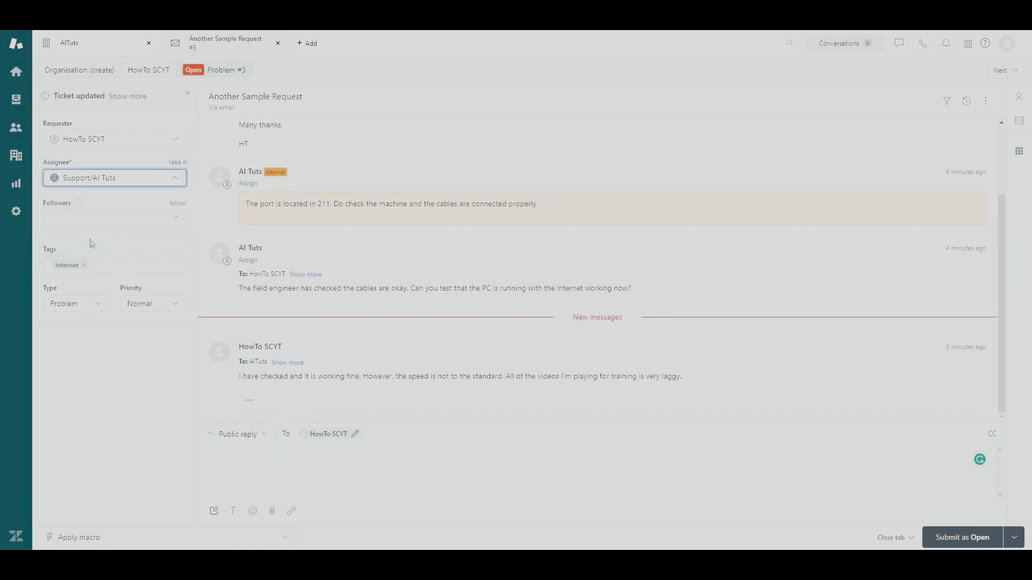
left_click(115, 384)
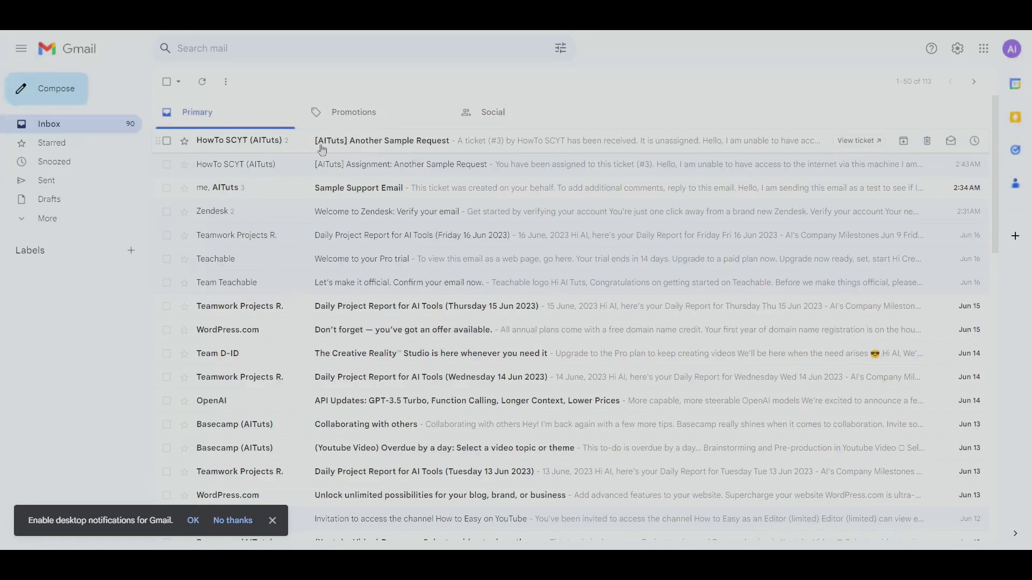
- Read the [AITuts] Another Sample Request notification thread in the agent's Gmail inbox, including the ticket details and the requester's latest message
left_click(548, 143)
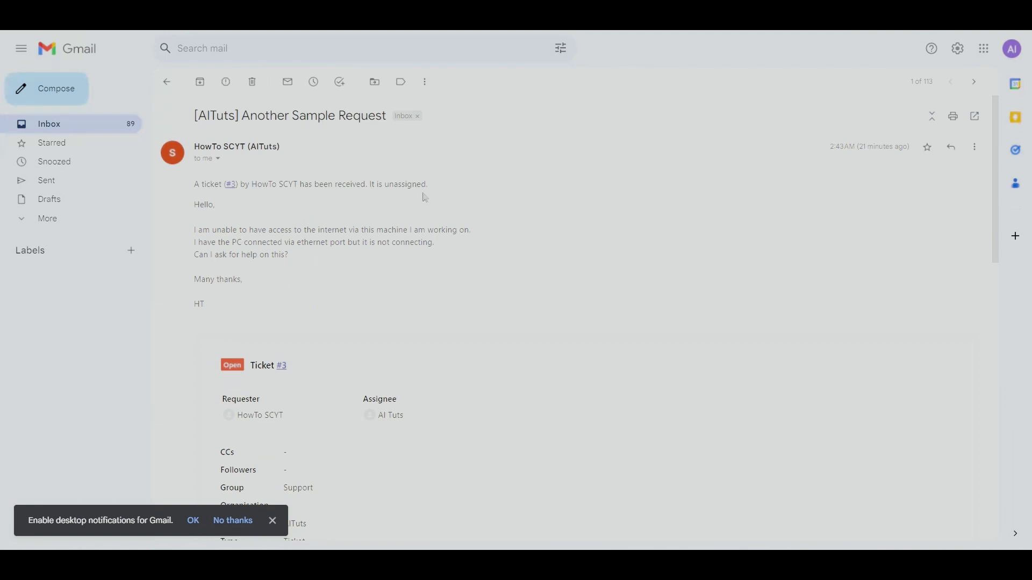
scroll(473, 229, "down", 4)
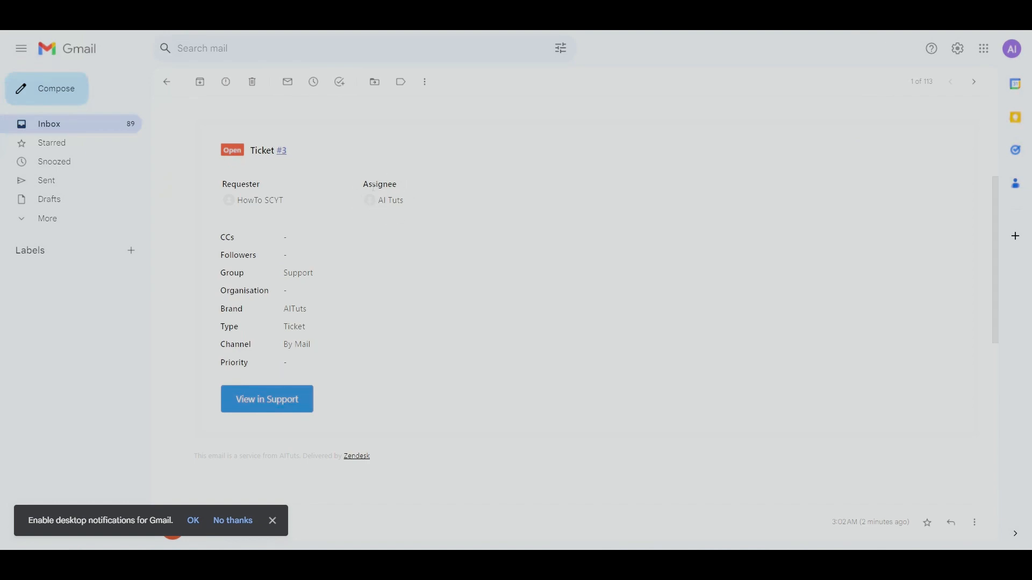
scroll(349, 225, "down", 4)
scroll(333, 279, "up", 3)
scroll(320, 299, "up", 1)
scroll(427, 274, "down", 5)
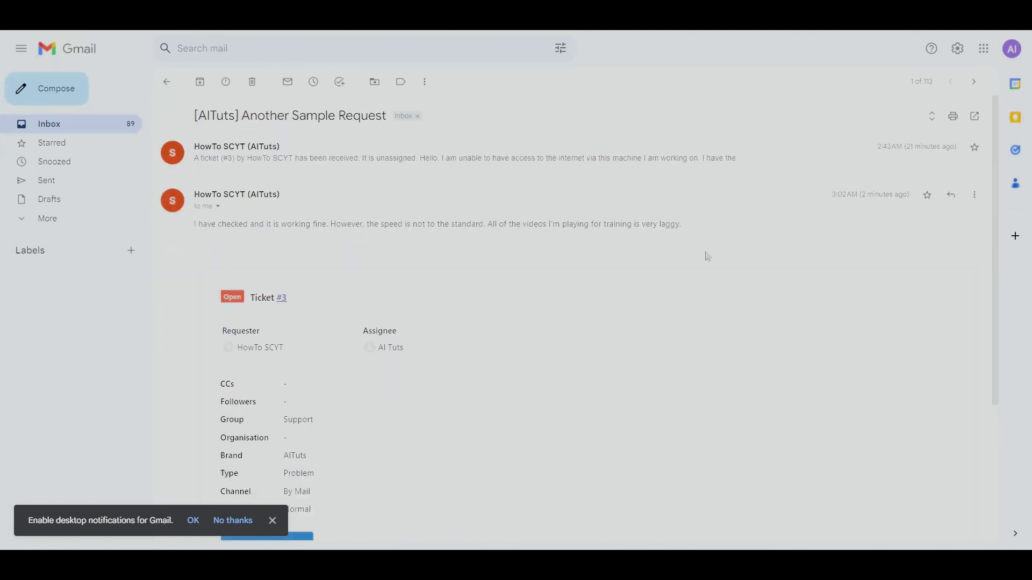
scroll(619, 277, "down", 2)
scroll(618, 276, "up", 1)
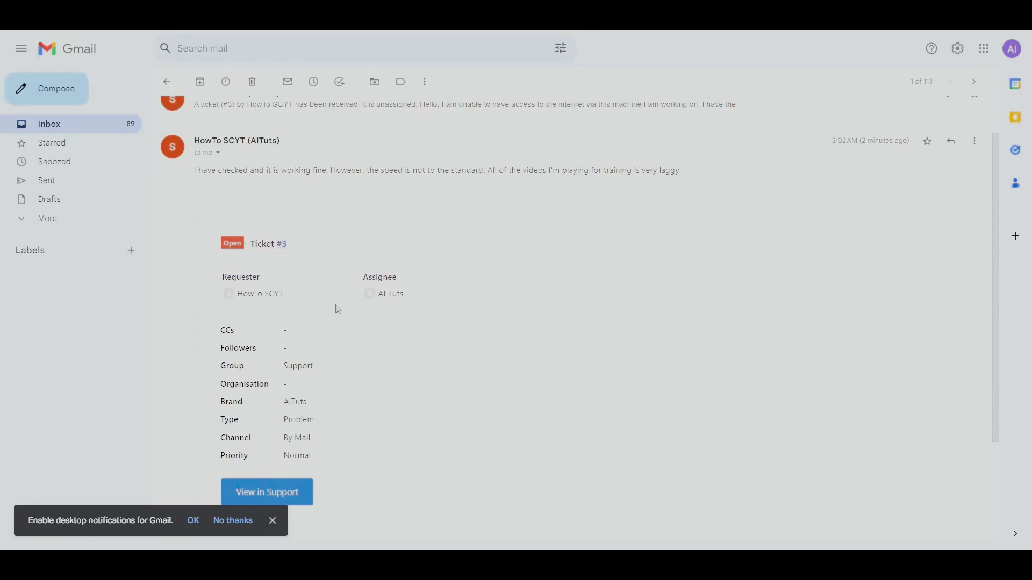
scroll(338, 309, "up", 1)
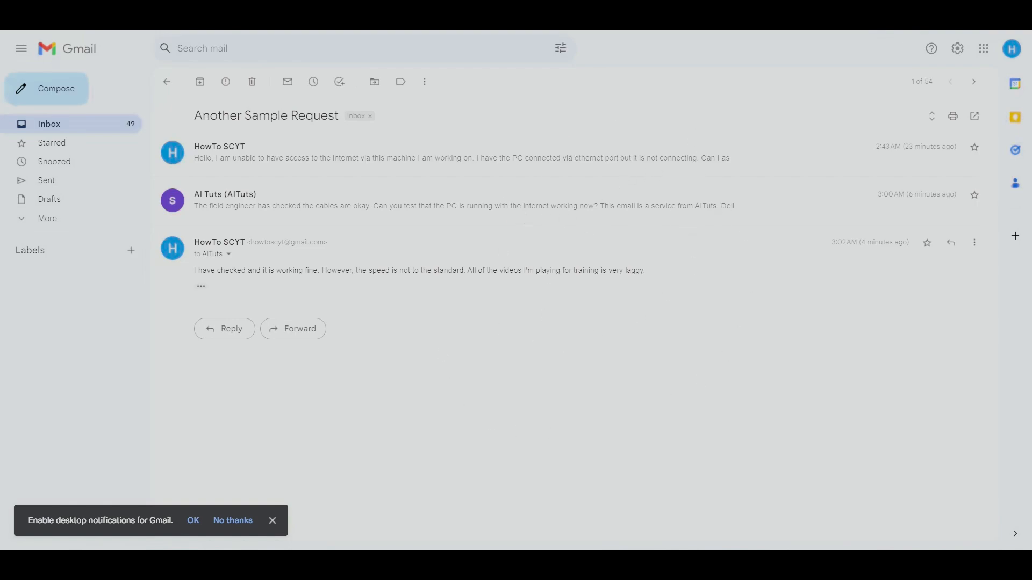
- Return to the agent's Gmail notification for ticket #3 and open the ticket in Zendesk Support from it
left_click(195, 19)
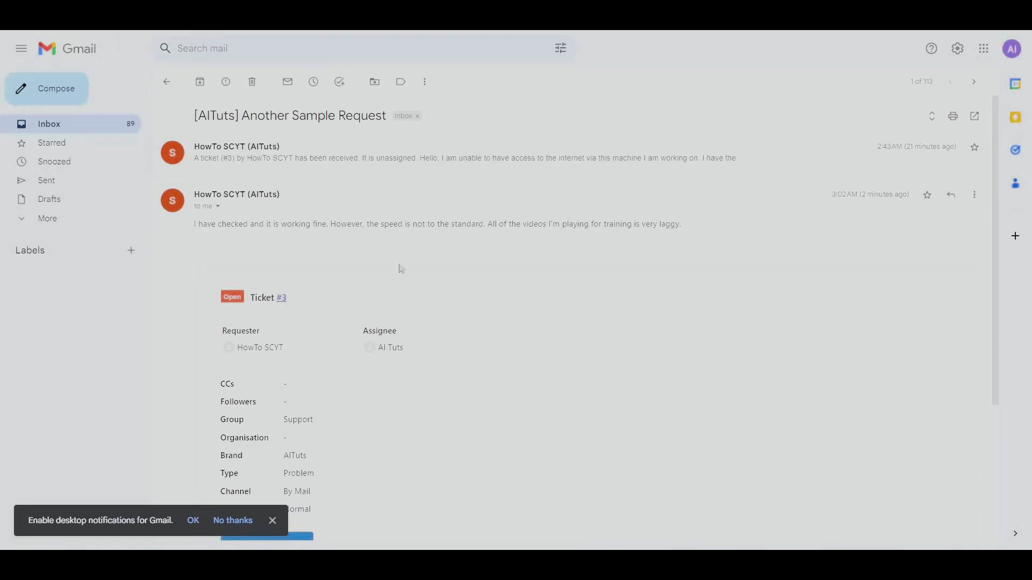
scroll(613, 234, "down", 4)
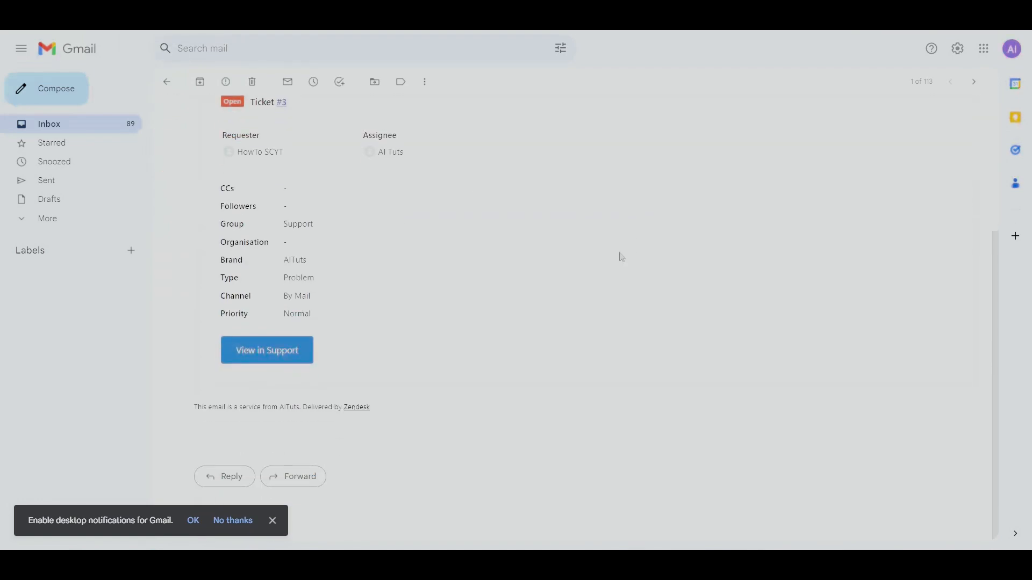
left_click(274, 348)
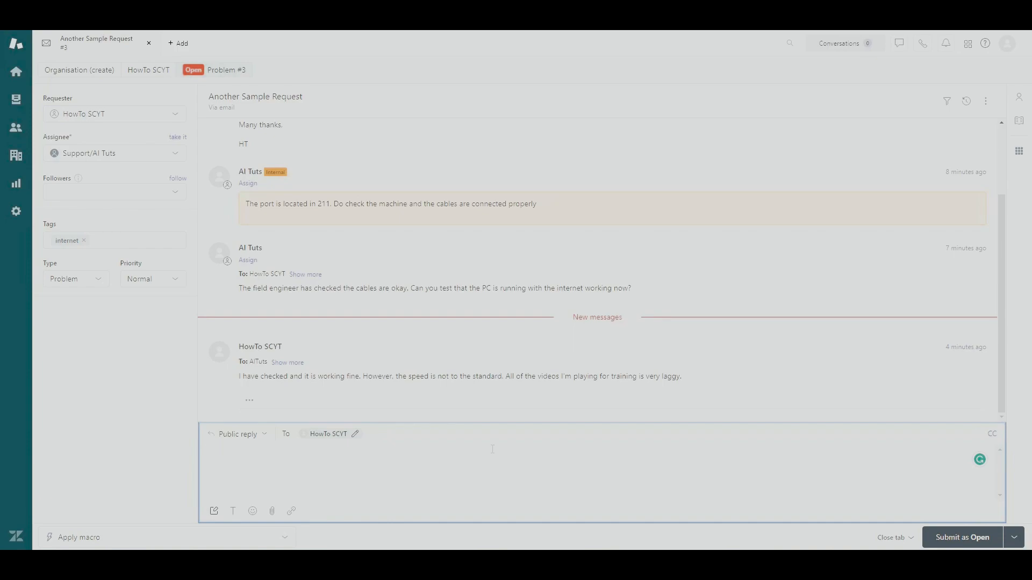
- Write the reply "We will work on this. We are adjusting some cables and the traffic within the office for network usage is quite limited at the moment."
type("will work on this")
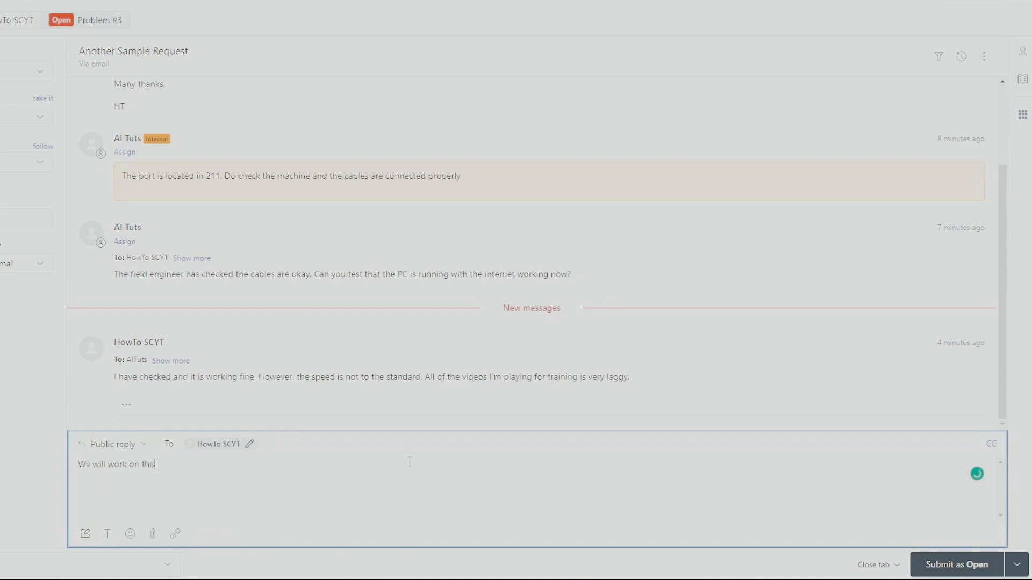
type(". We are adjusting some")
type("les and the traff")
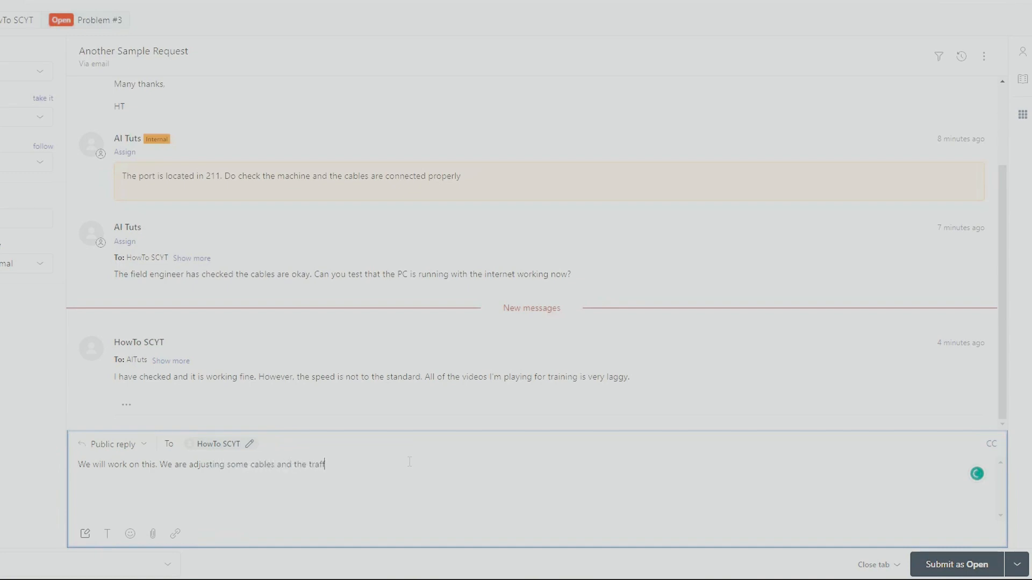
type("ic within the office for network usage quite ")
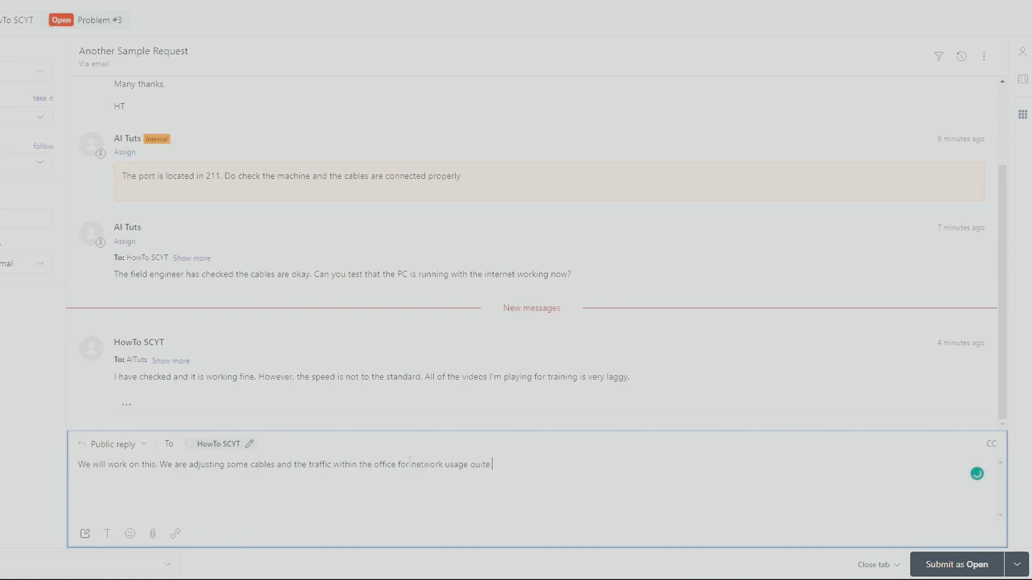
type("licited at the moment.")
key("BackSpace")
left_click(470, 464)
type("is")
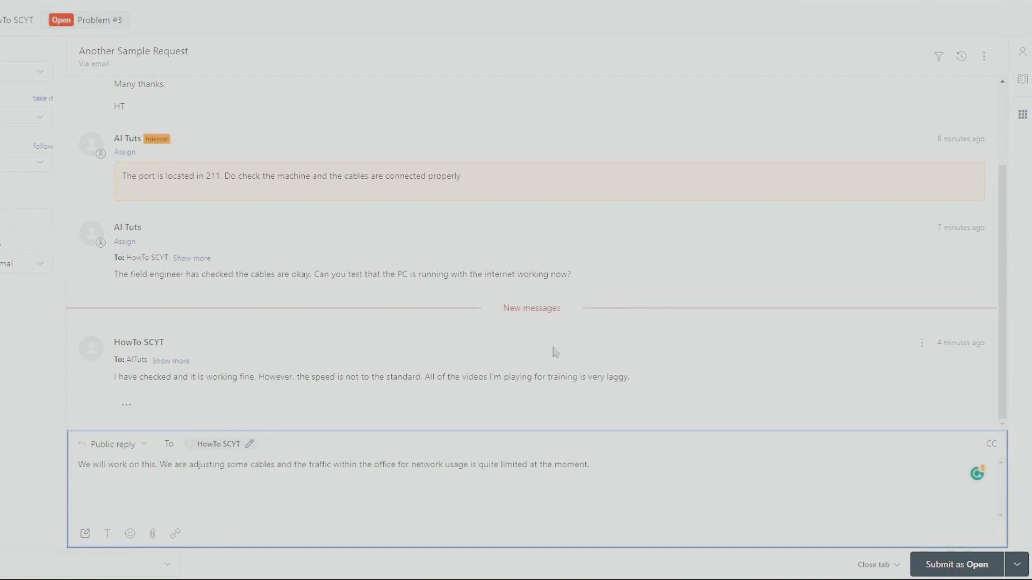
scroll(675, 371, "up", 2)
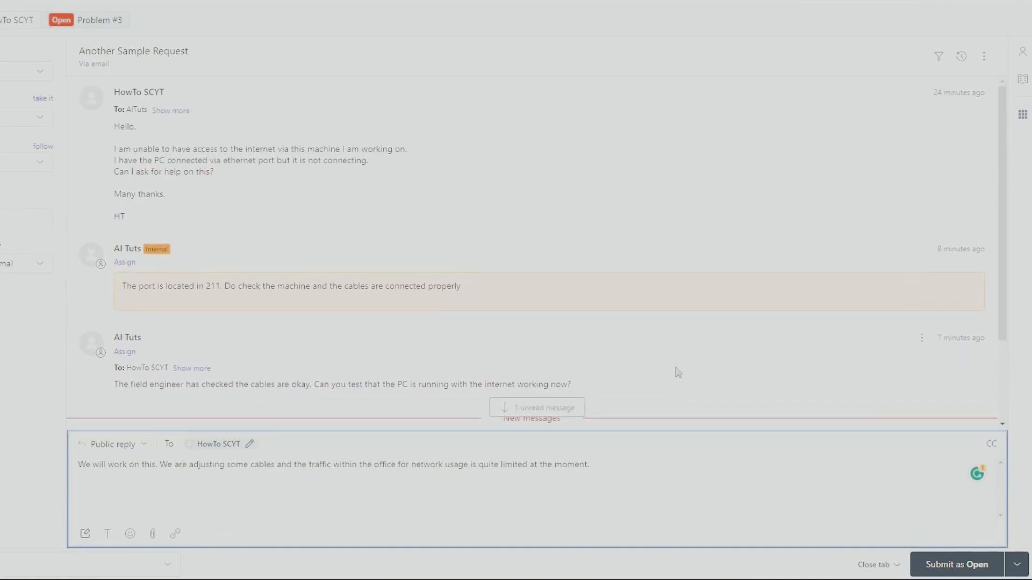
- Submit the Another Sample Request ticket with the written reply as Solved
scroll(678, 372, "down", 2)
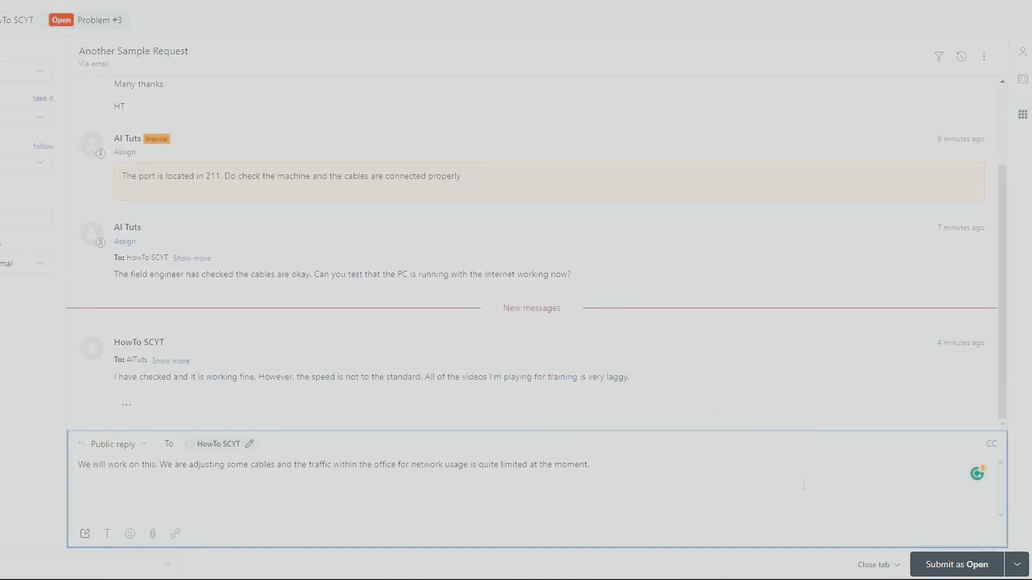
left_click(1016, 564)
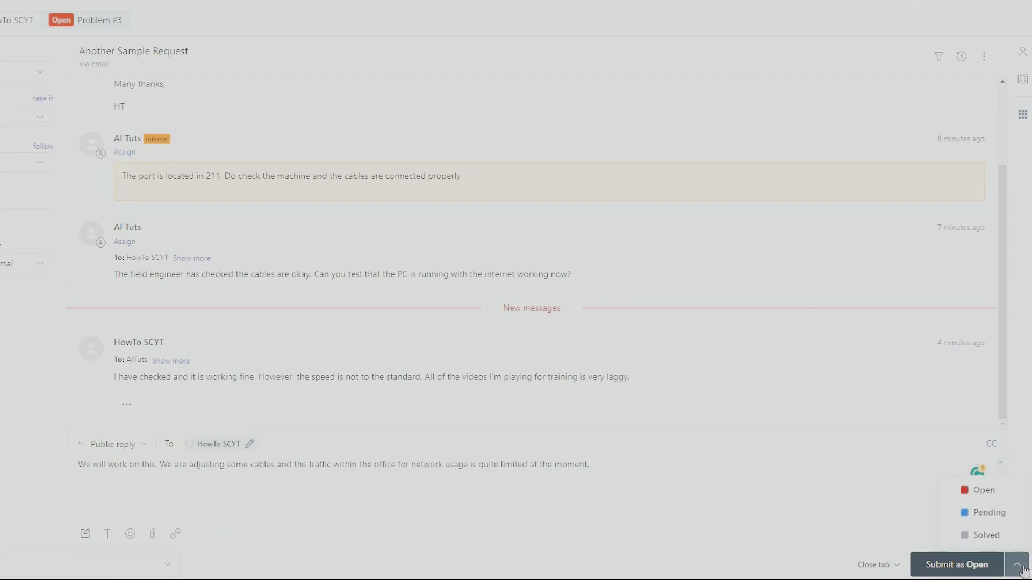
left_click(992, 538)
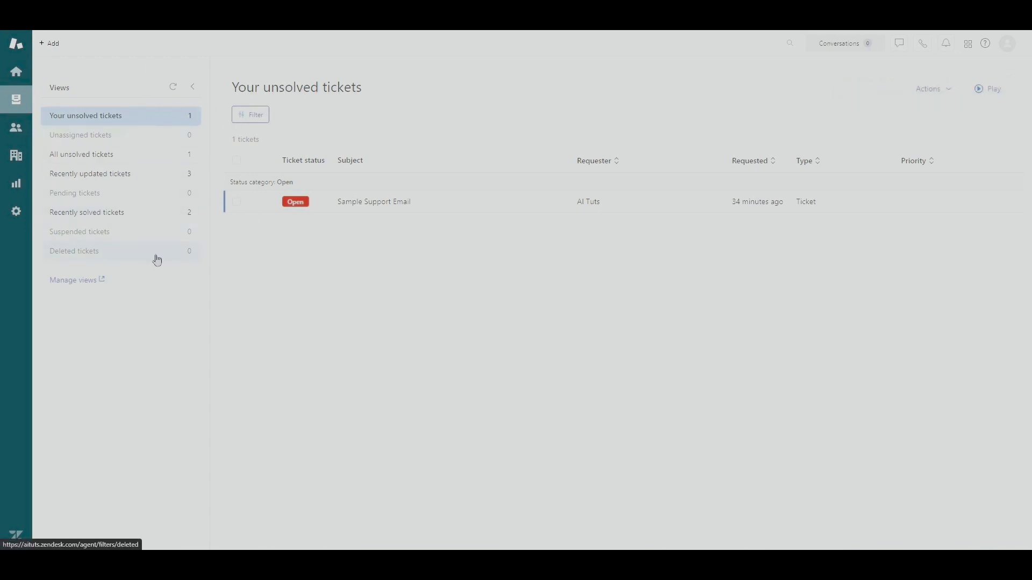
- Look over the customer list and the organisation list
left_click(18, 128)
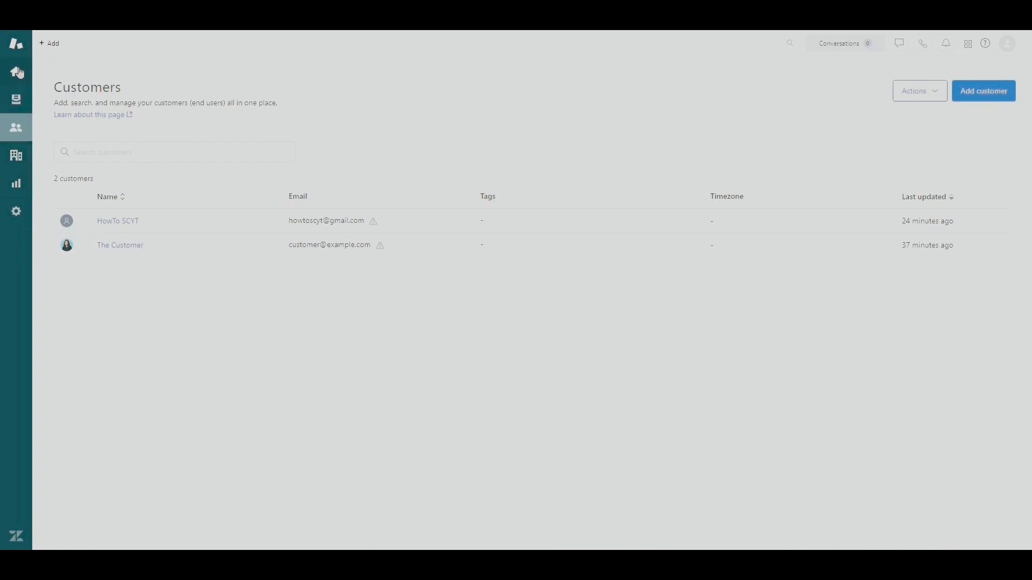
left_click(16, 156)
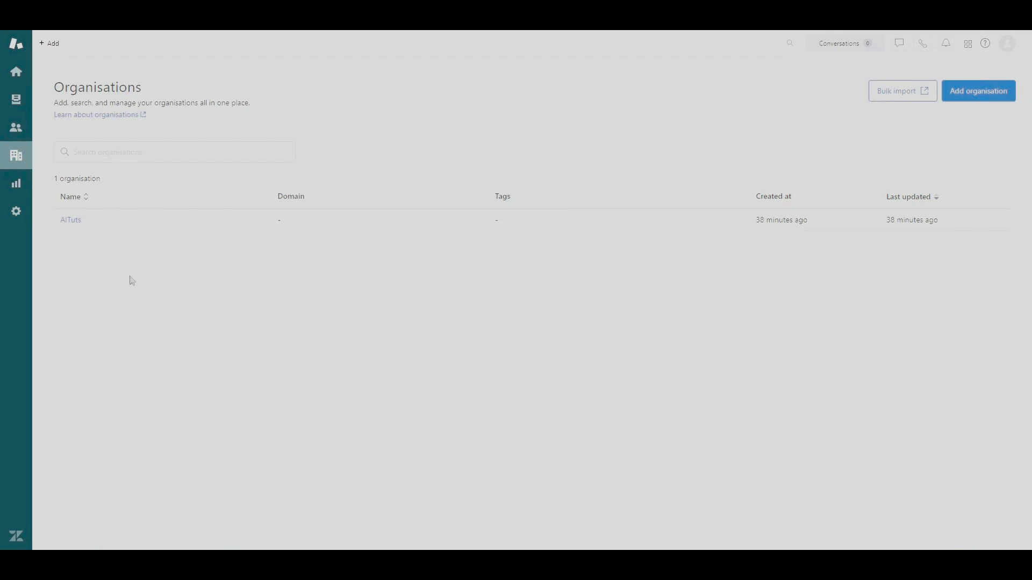
- Revisit the unsolved tickets view and review the ticket updates and statistics on the home dashboard
left_click(16, 102)
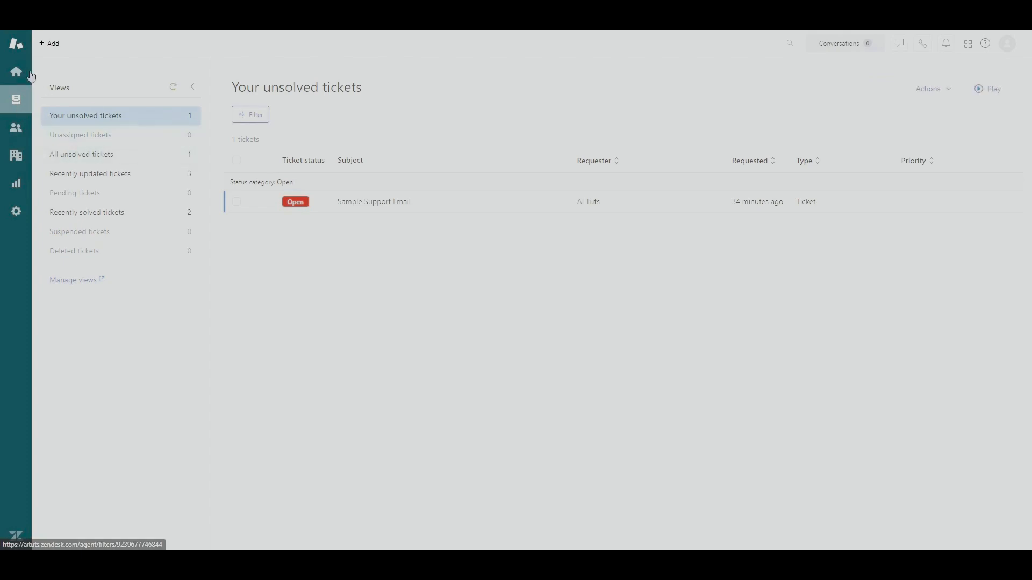
left_click(10, 73)
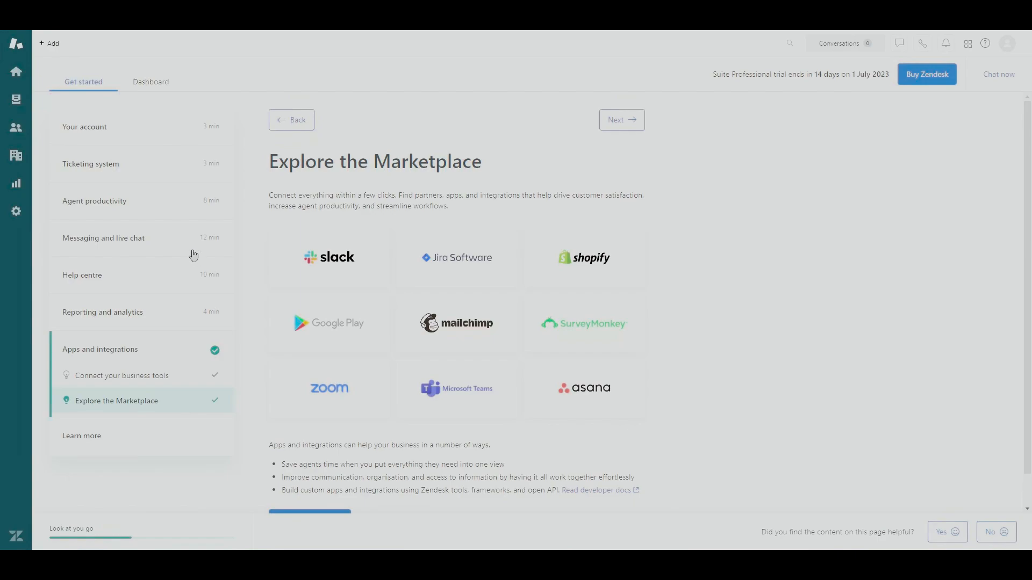
left_click(150, 83)
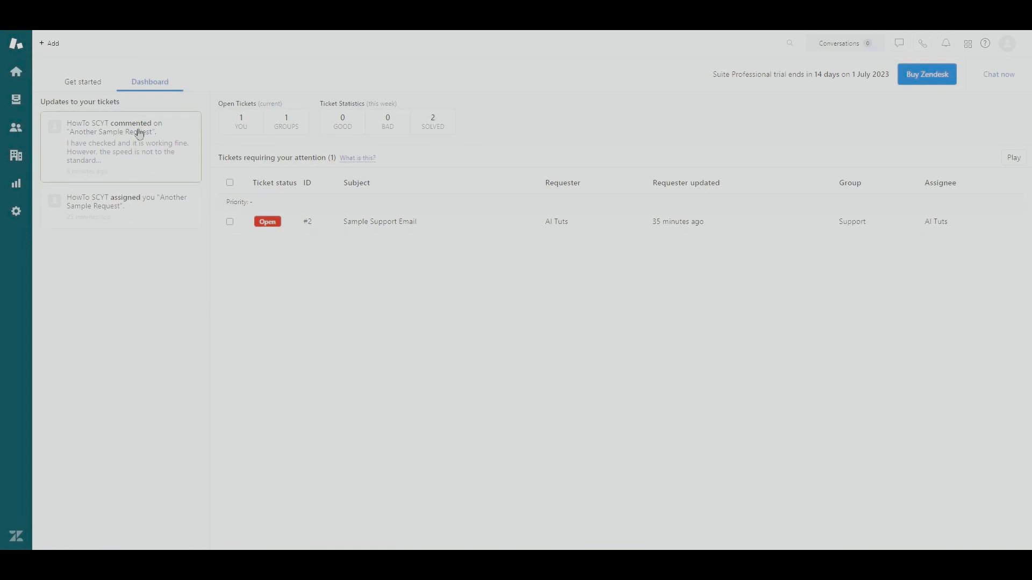
- Look over the Explore and Talk live reporting pages, including the choice of phone lines, leaving all lines selected
left_click(16, 184)
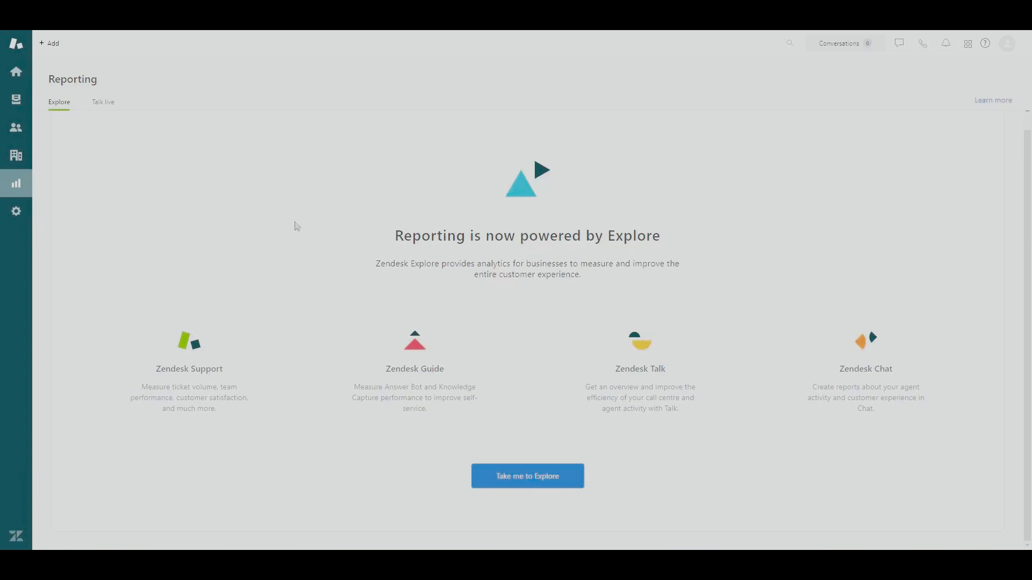
scroll(329, 290, "up", 1)
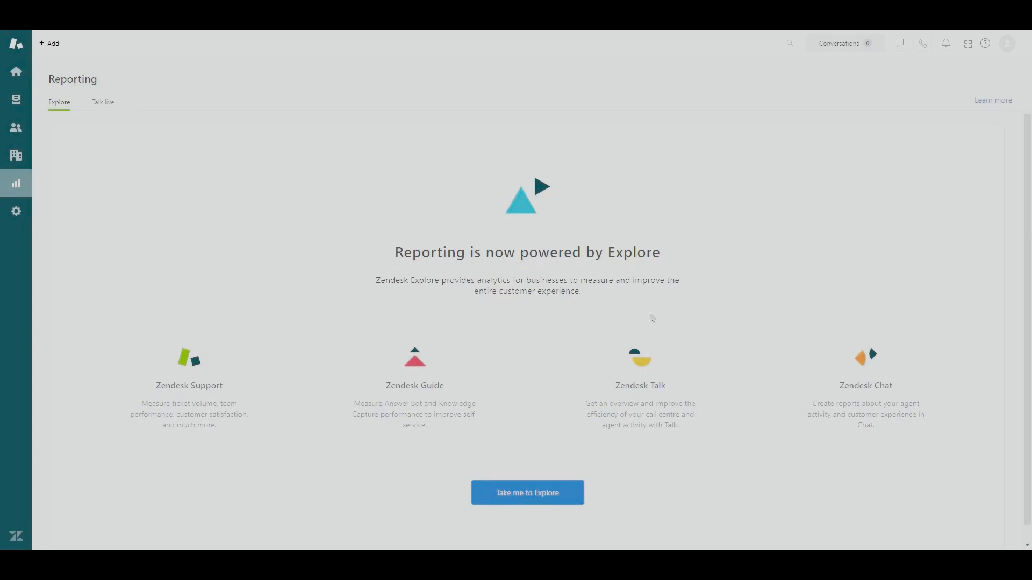
left_click(544, 495)
left_click(106, 105)
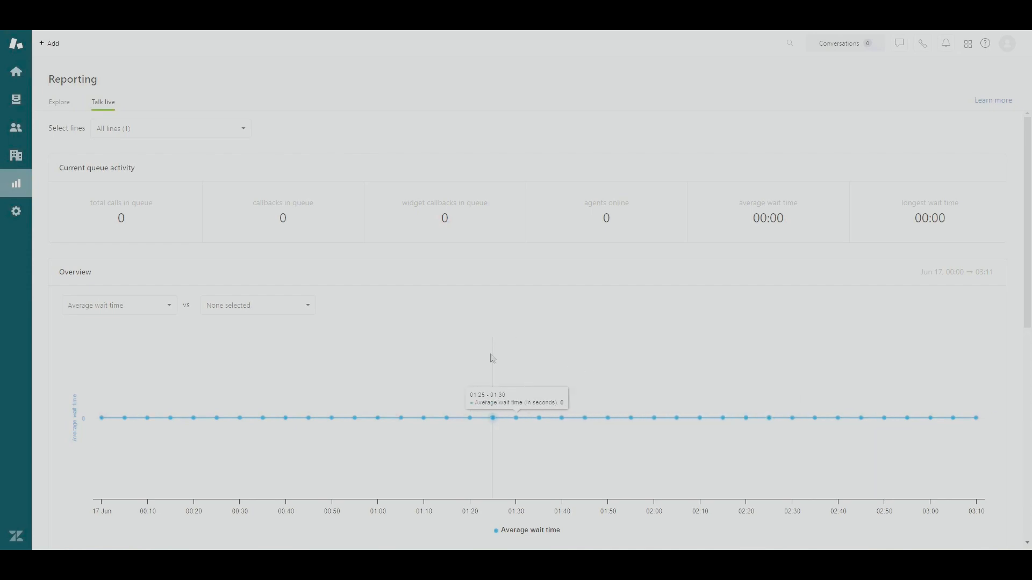
left_click(206, 134)
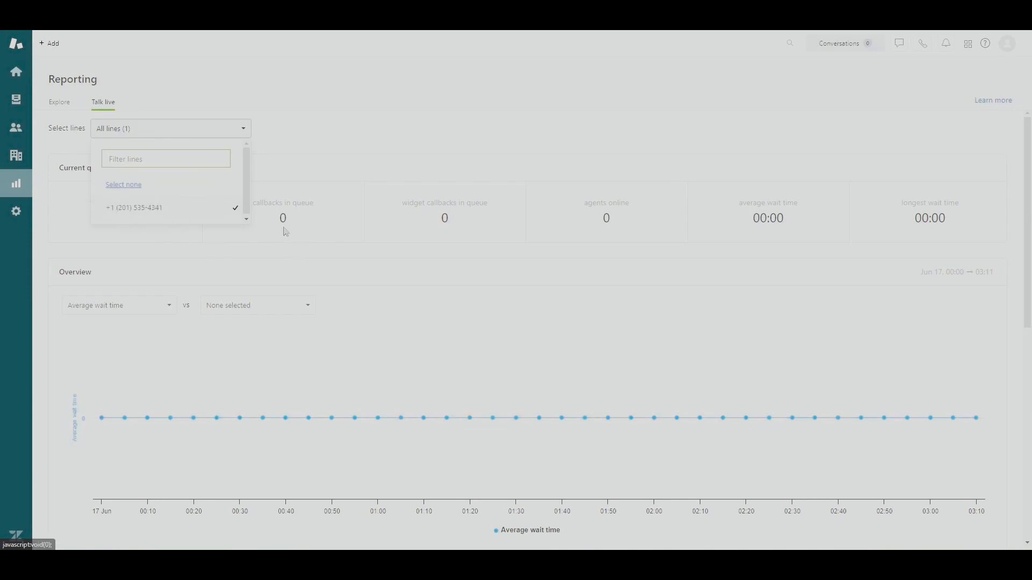
left_click(352, 174)
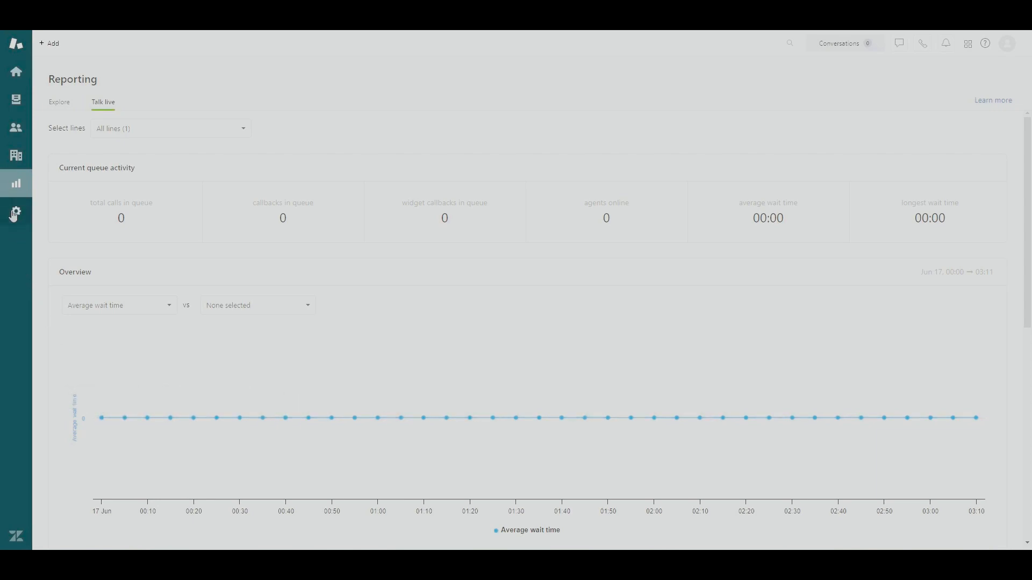
- Examine the Add your team page in the getting-started guide, including the email fields and role choices, leaving the roles as Agent
left_click(16, 72)
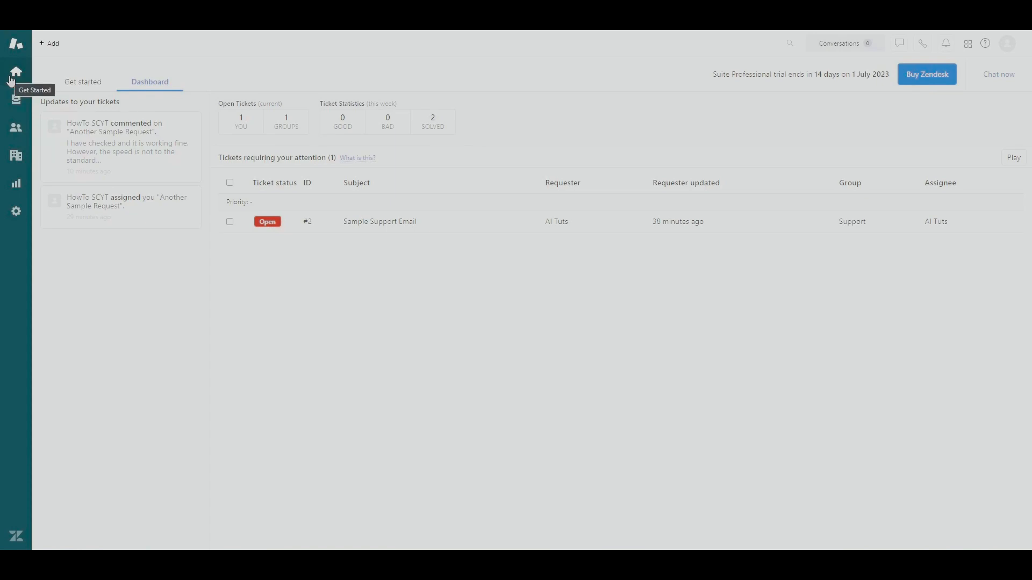
left_click(90, 86)
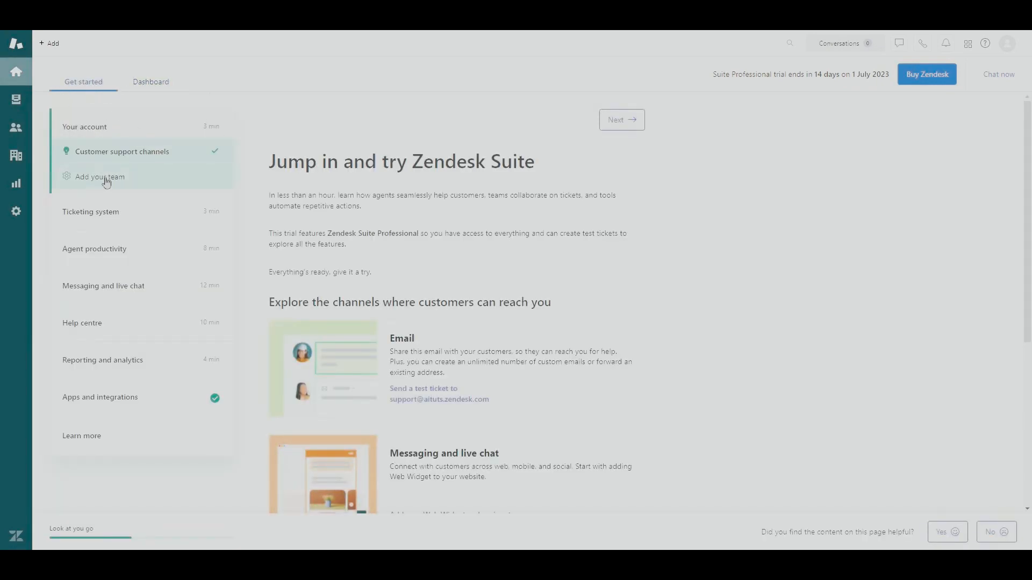
left_click(105, 181)
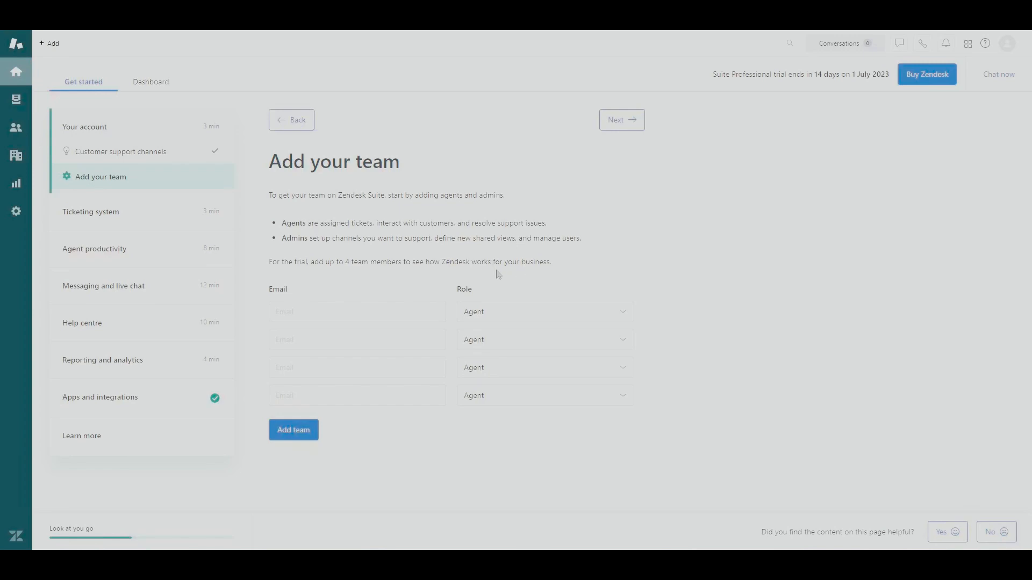
left_click(529, 314)
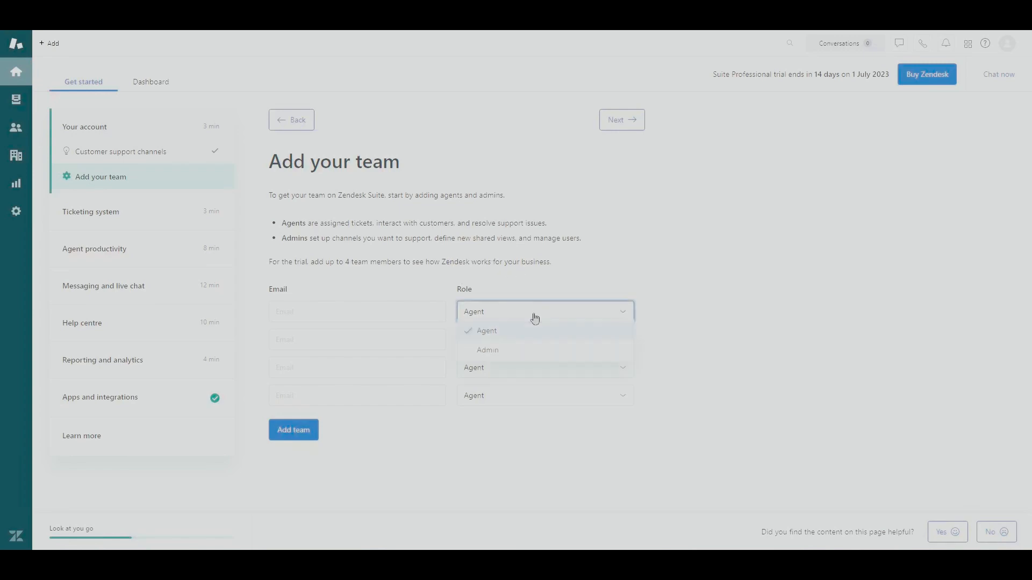
left_click(497, 324)
left_click(356, 311)
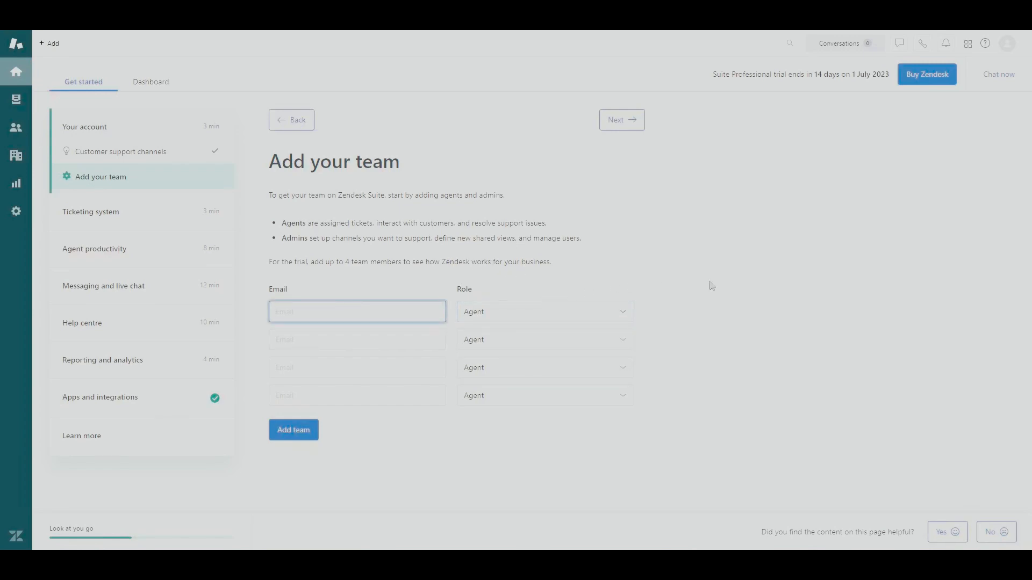
left_click(568, 317)
left_click(564, 340)
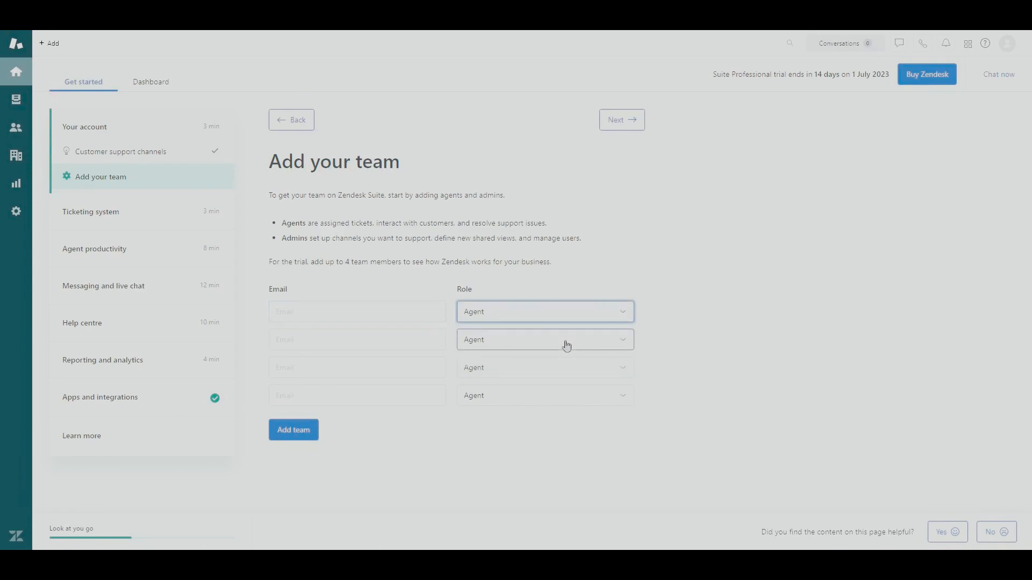
- Open the Sample Support Email ticket from the dashboard and set its assignee to the Support group
left_click(164, 85)
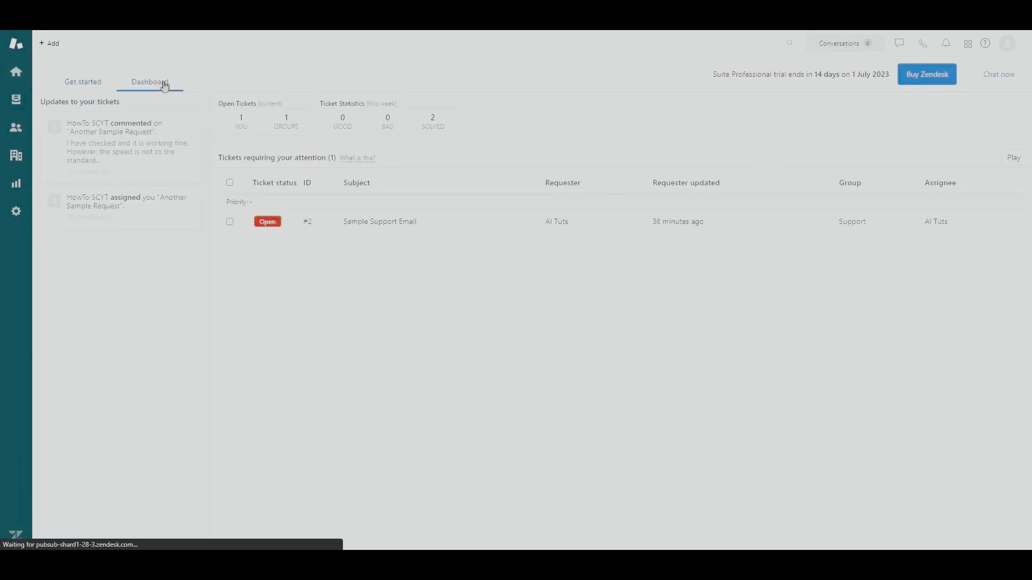
left_click(458, 224)
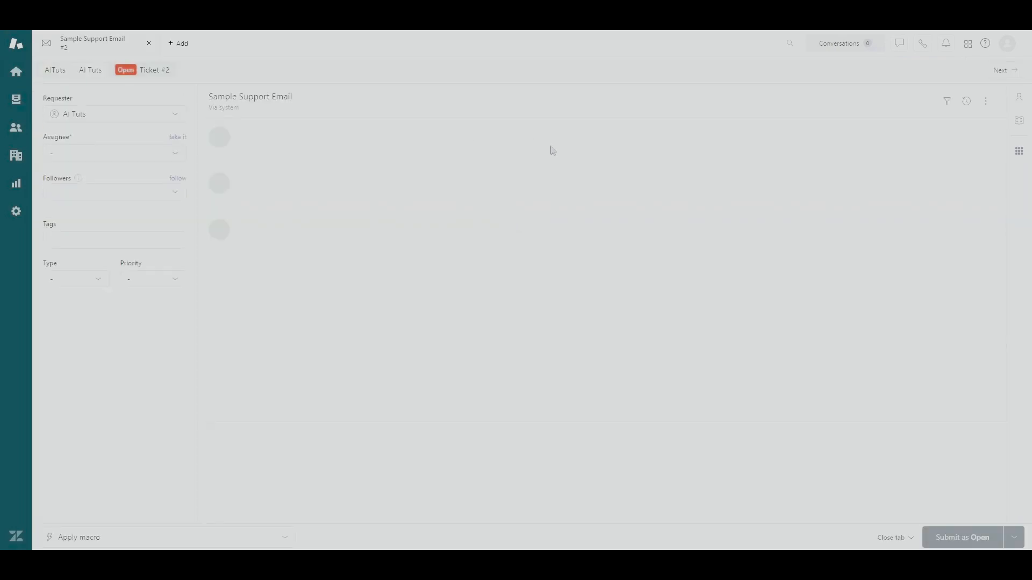
left_click(131, 153)
left_click(108, 194)
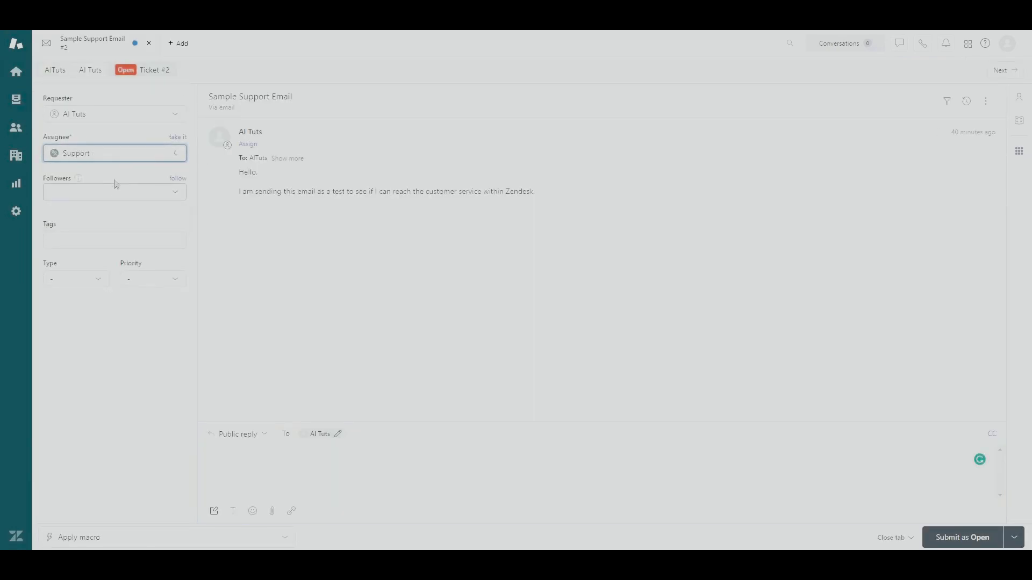